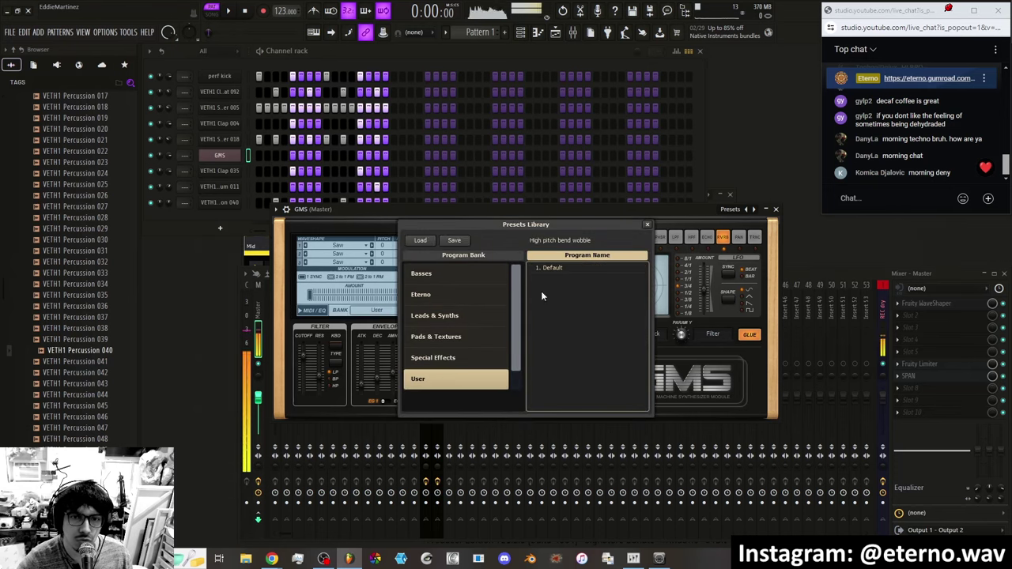
Load the User bank's Default preset in GMS and raise oscillator 2's pitch to 12.
click(551, 269)
click(648, 225)
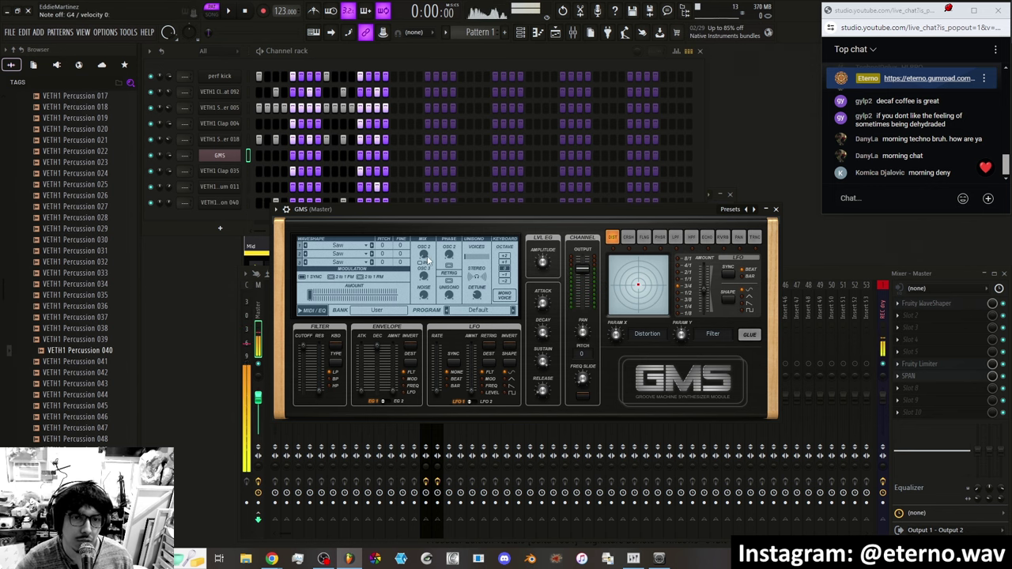
drag(425, 255, 424, 249)
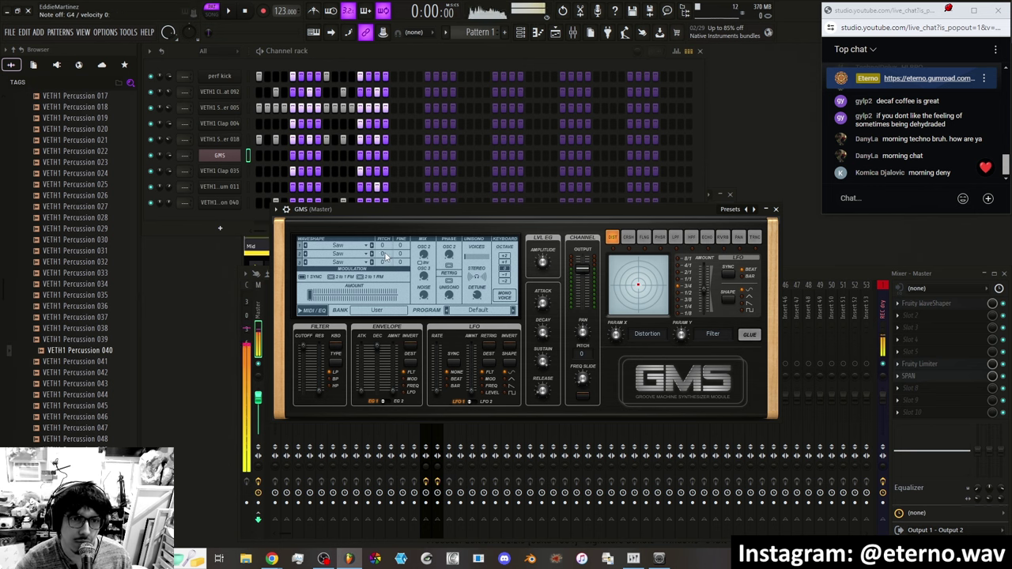
drag(392, 255, 424, 261)
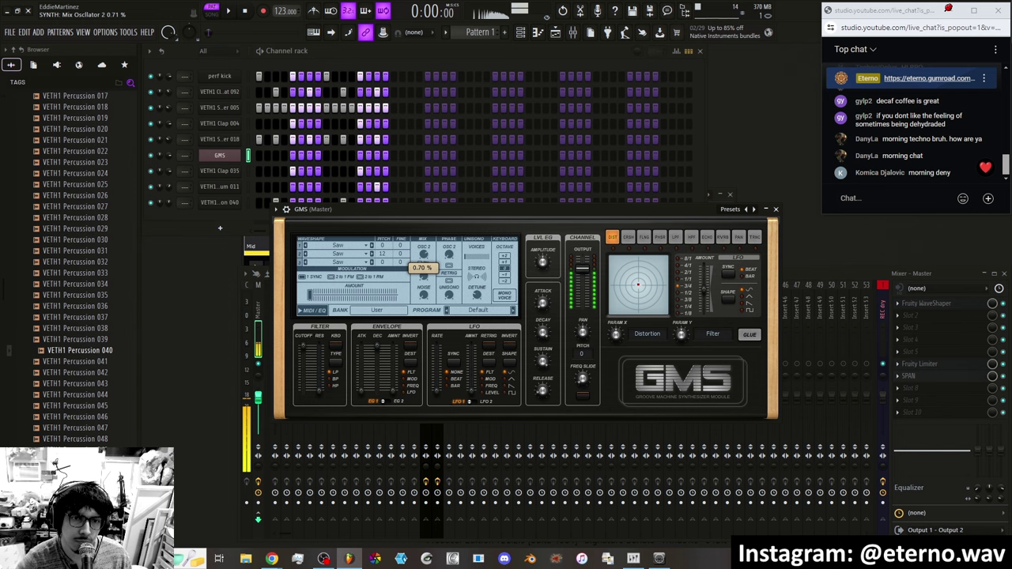
Set the waveshapes of oscillators 1 and 2 to Rhodes.
click(369, 246)
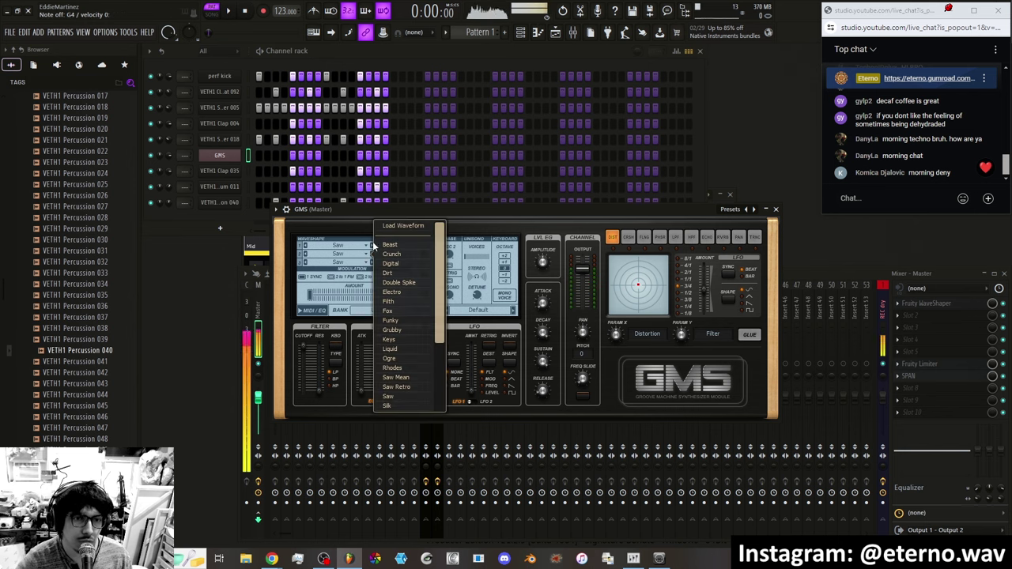
scroll(403, 346, down, 3)
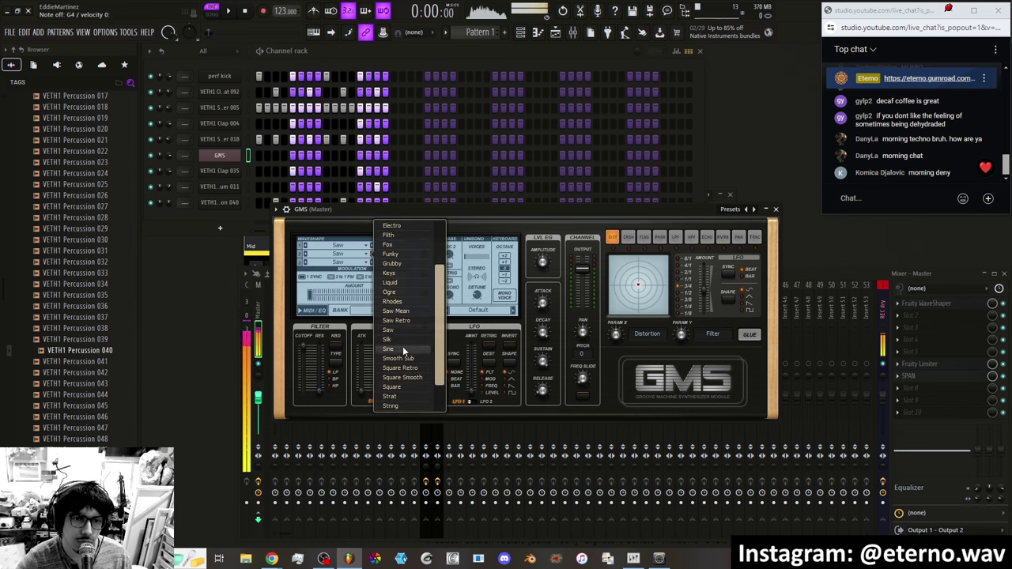
scroll(403, 347, up, 3)
click(399, 370)
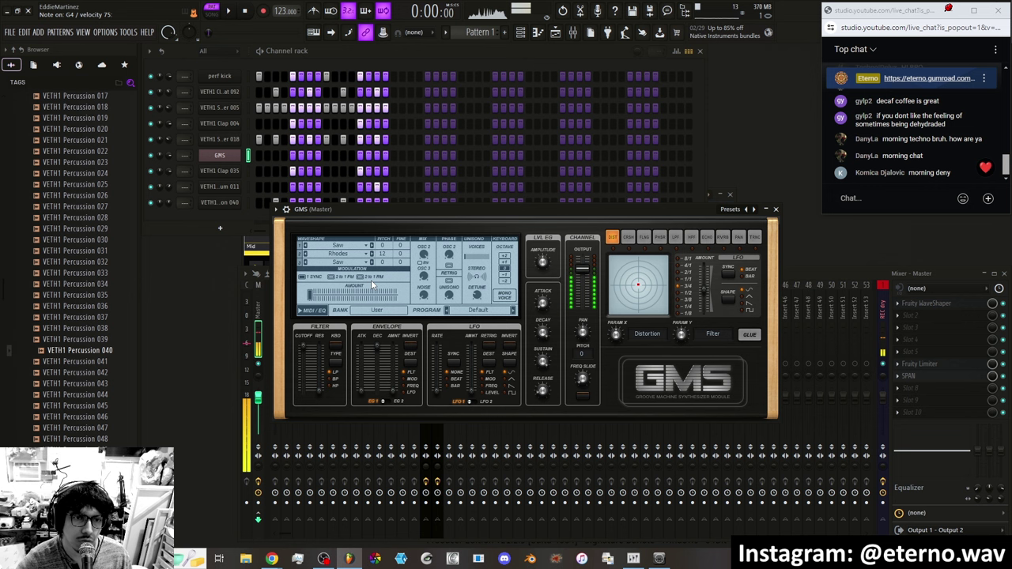
click(369, 246)
click(399, 364)
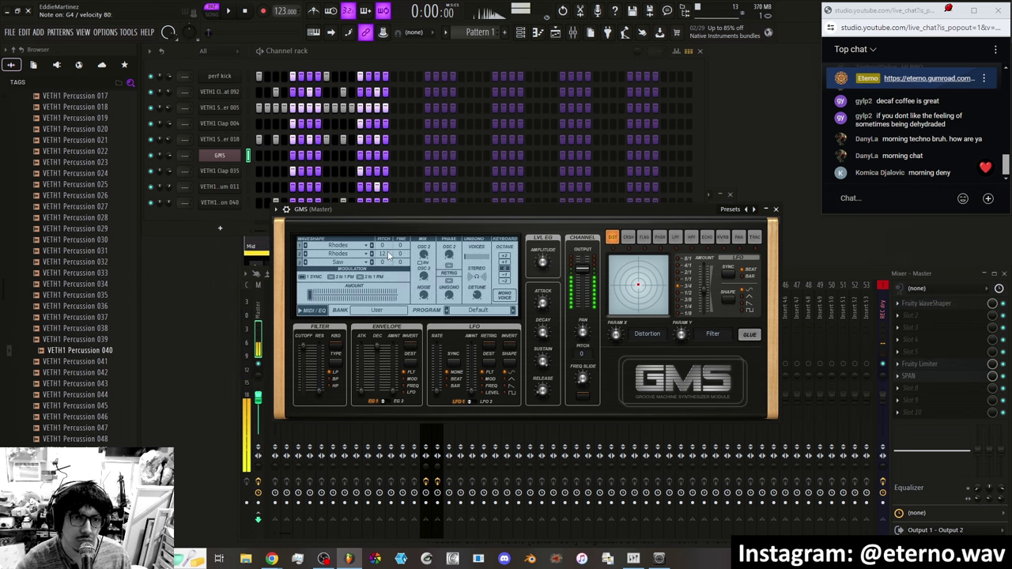
Lower oscillator 2's pitch to -12 and adjust the oscillator mix levels.
drag(388, 254, 388, 267)
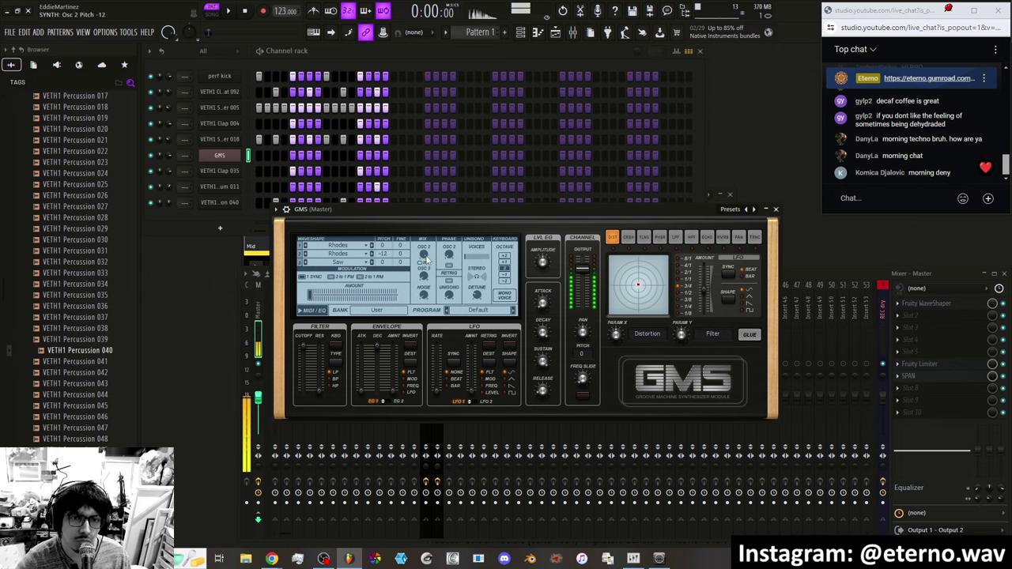
drag(425, 261, 425, 266)
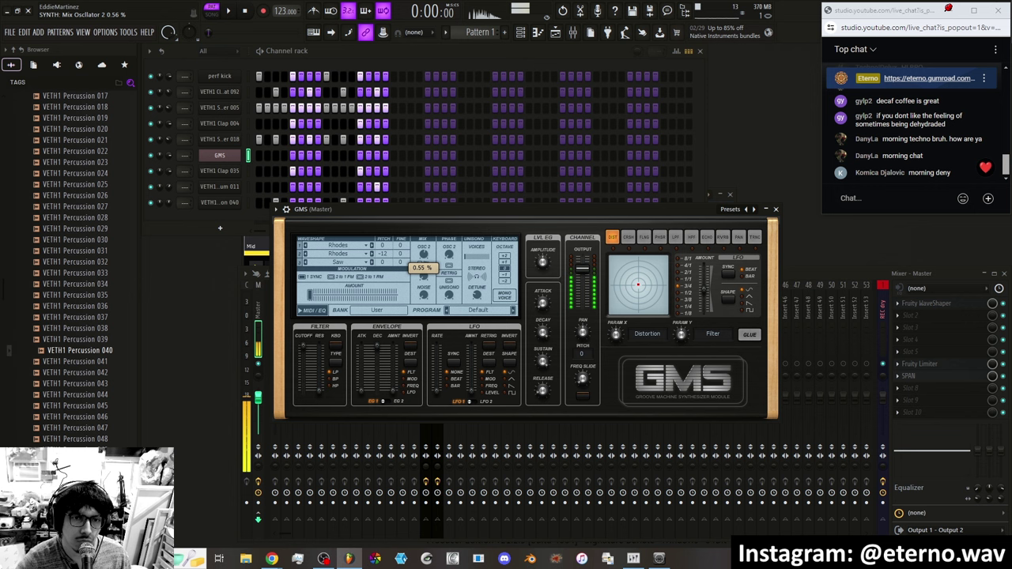
drag(427, 261, 424, 275)
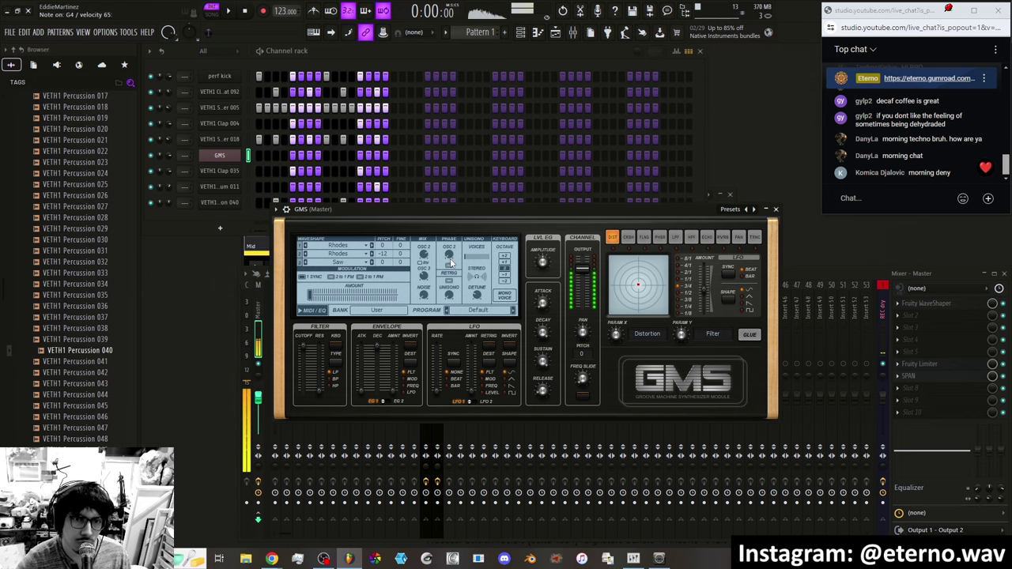
Adjust the unison voices and unison phase retrigger, along with the noise mix level.
drag(475, 258, 472, 261)
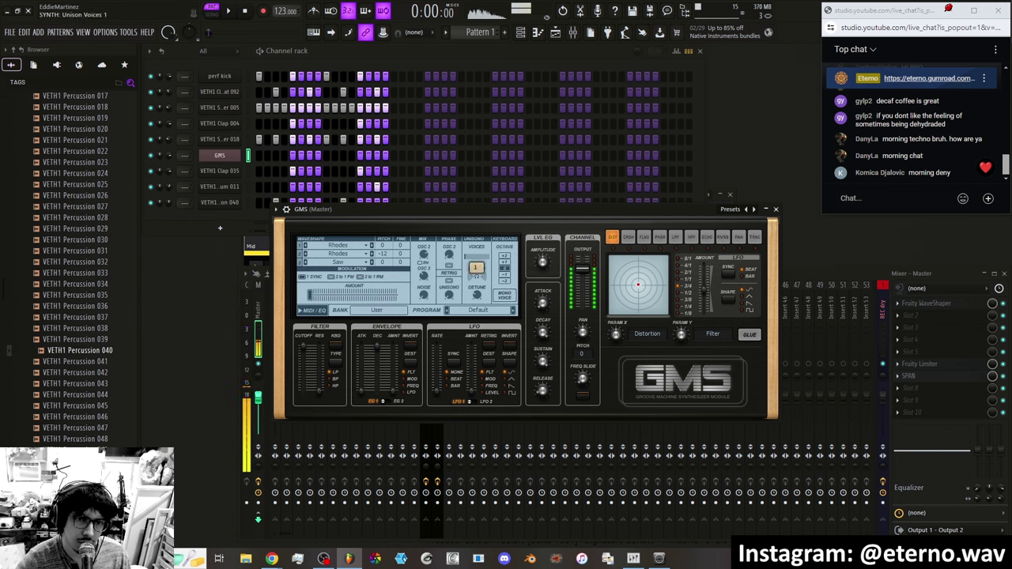
drag(472, 261, 448, 294)
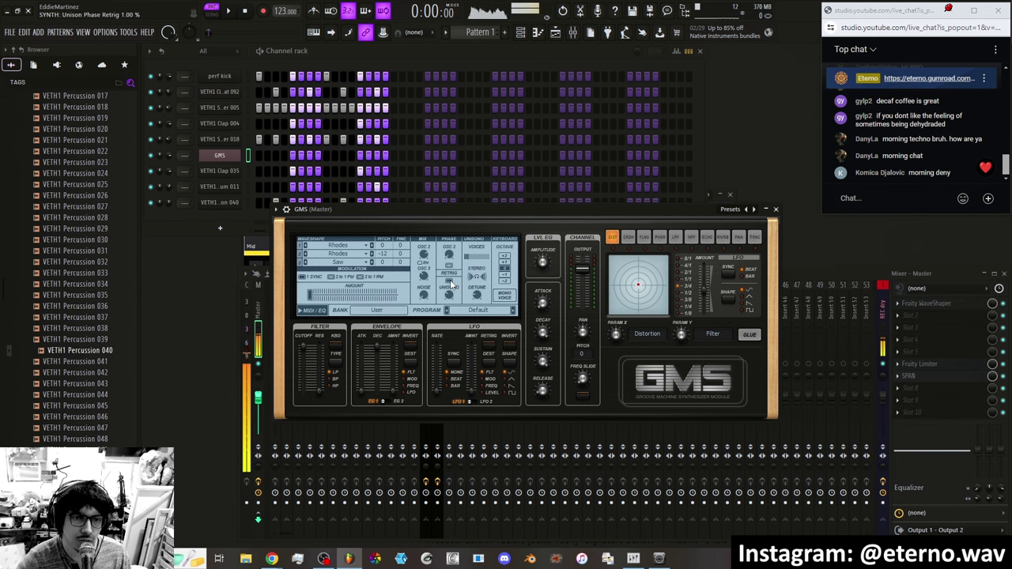
click(425, 297)
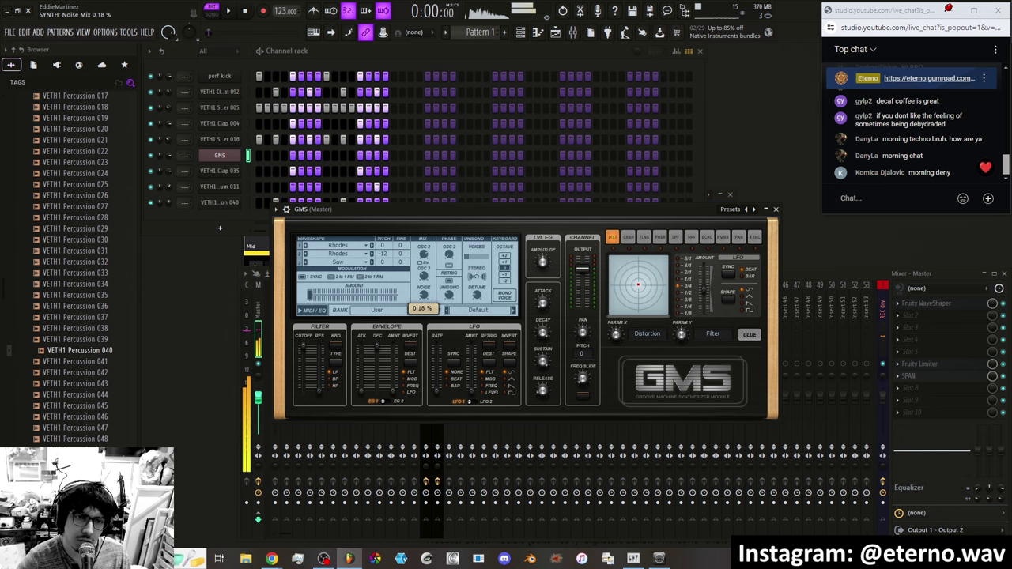
drag(424, 296, 425, 294)
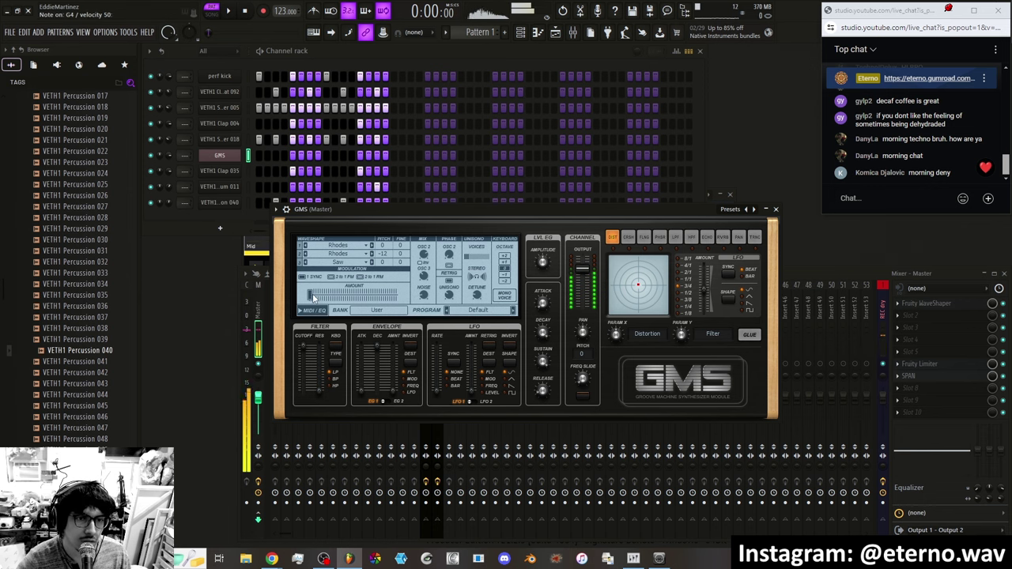
Raise the oscillator modulation amount to about halfway using 2 to 1 PM, and keep the keyboard octave at its centre setting.
mouse_move(314, 297)
mouse_down()
mouse_move(346, 296)
mouse_move(330, 296)
mouse_up()
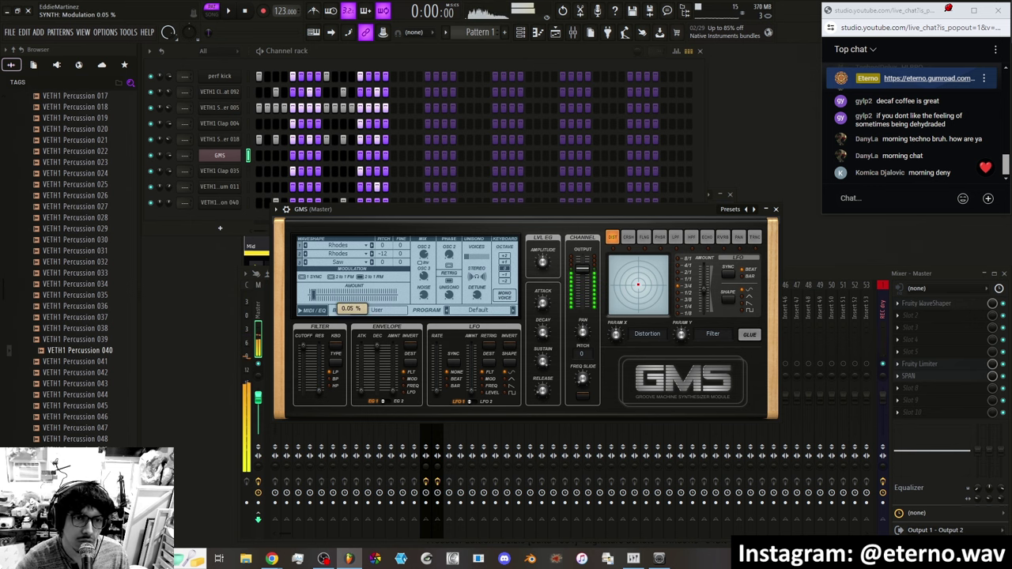
drag(313, 295, 346, 295)
click(331, 277)
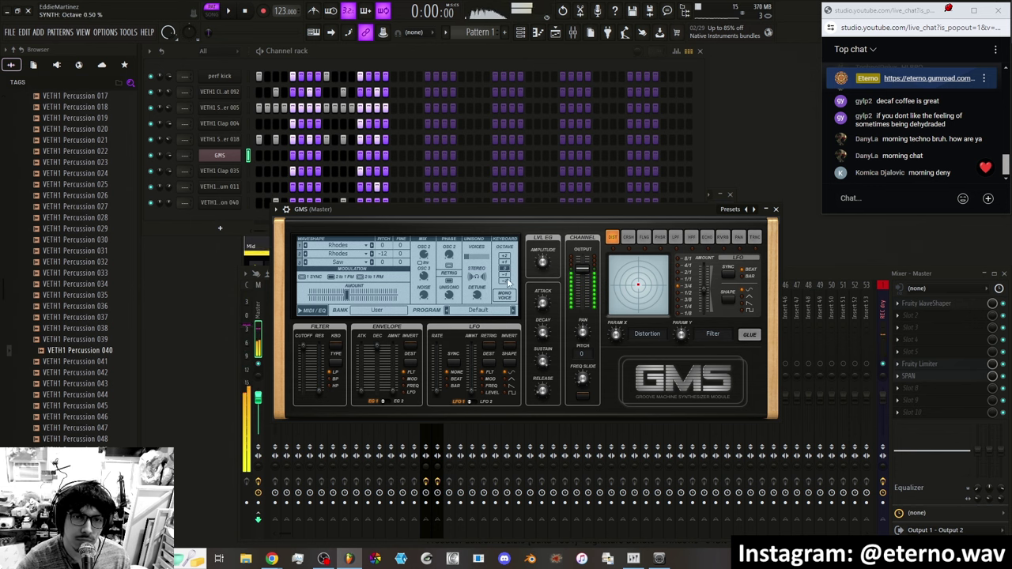
click(506, 268)
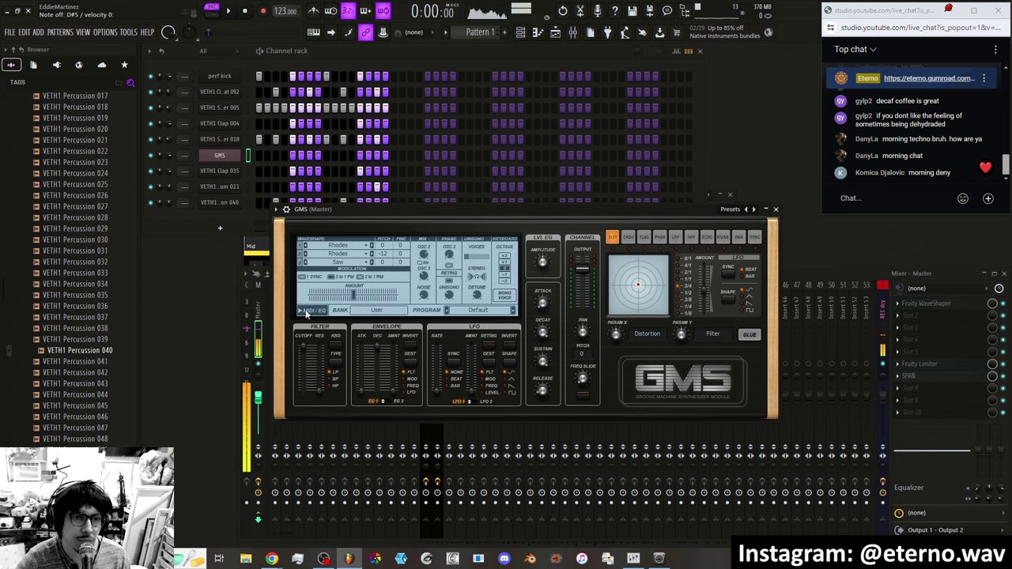
Examine the velocity modulation destinations among the MIDI and EQ settings, and return to the synth settings.
click(307, 311)
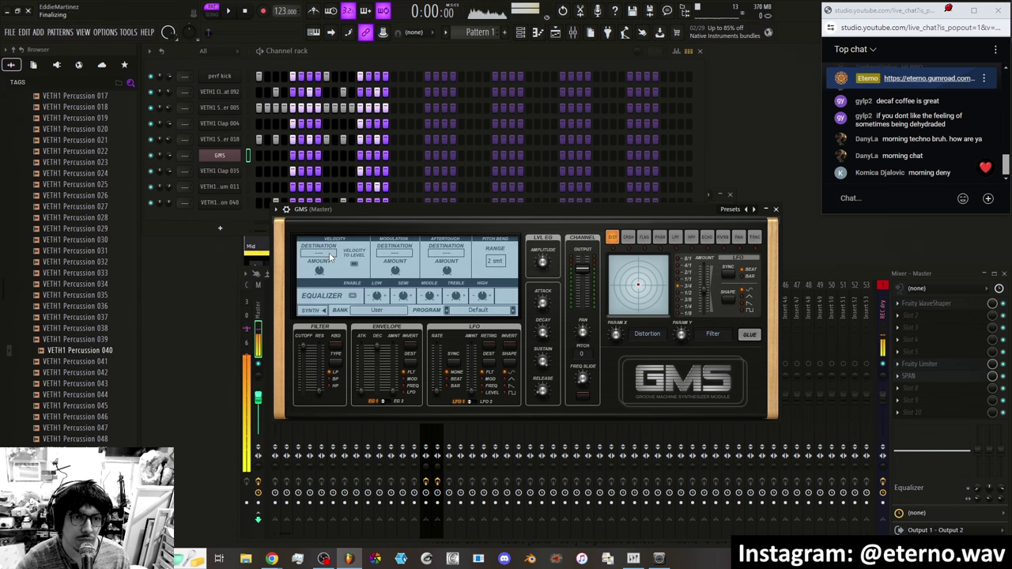
click(330, 254)
click(329, 256)
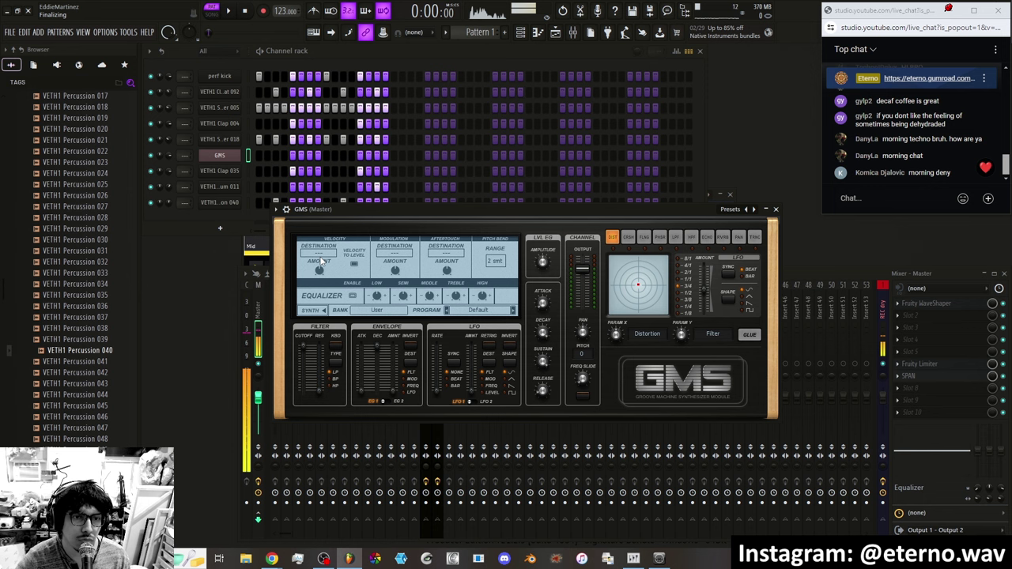
click(321, 261)
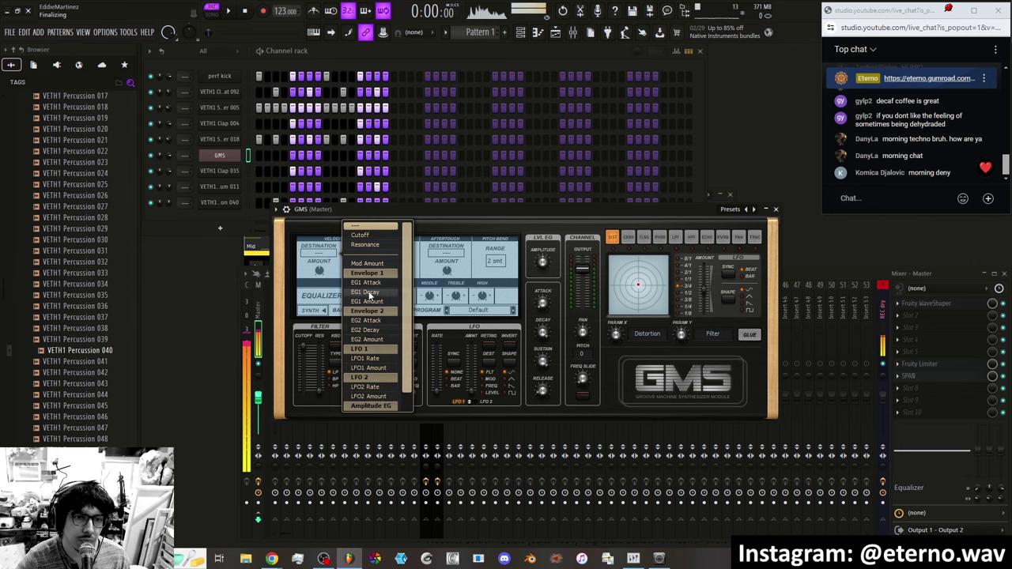
scroll(368, 316, down, 2)
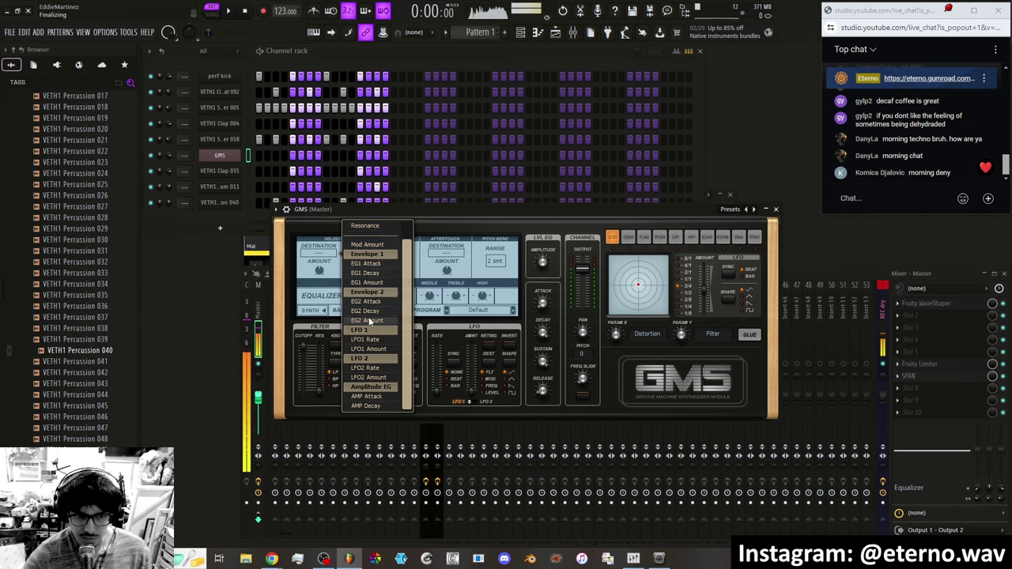
click(321, 252)
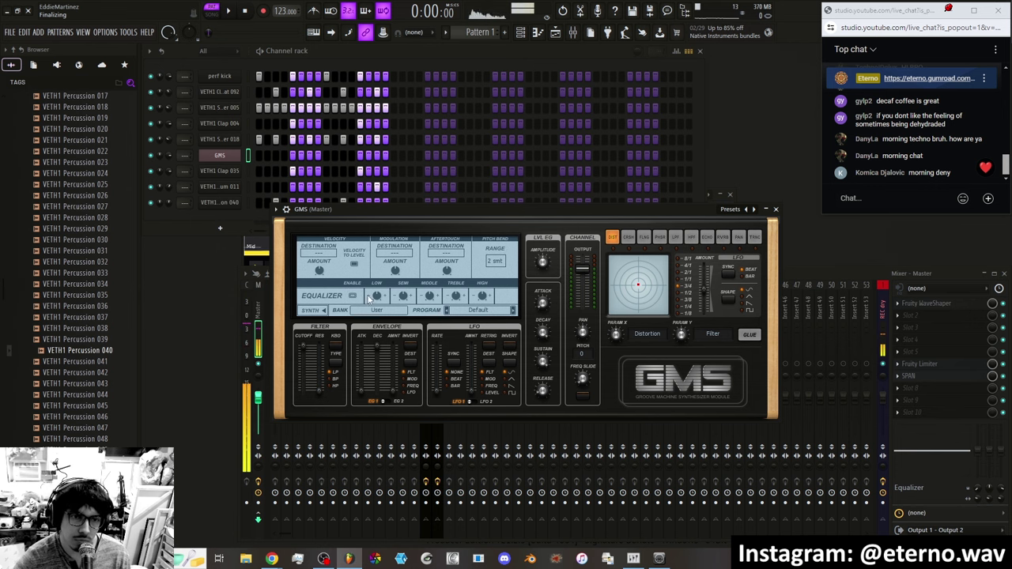
click(312, 310)
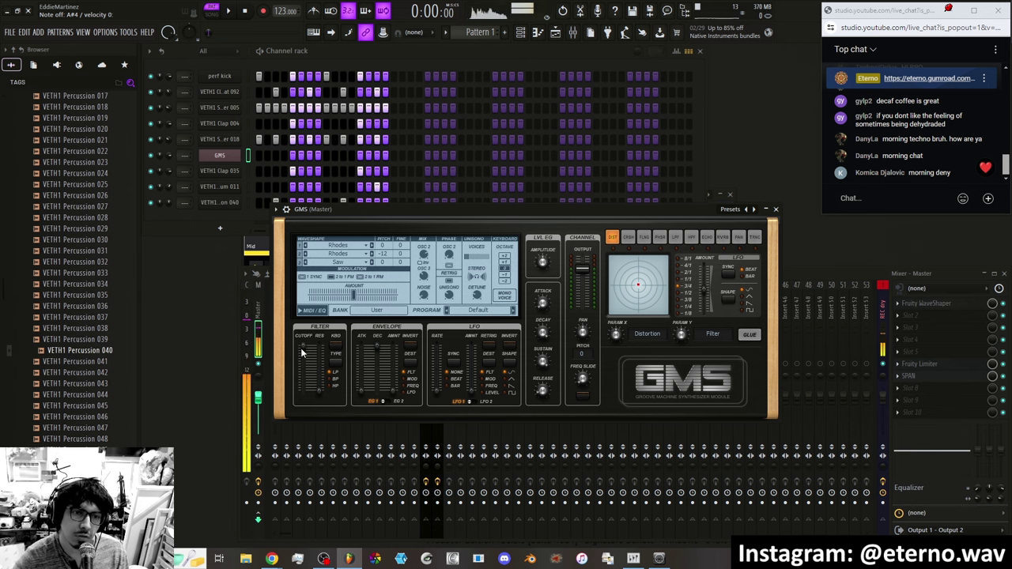
Try the high-pass filter type with a cutoff of about 0.41% and raised resonance.
mouse_move(302, 345)
mouse_down()
mouse_move(303, 377)
mouse_move(303, 353)
mouse_move(310, 360)
mouse_up()
click(328, 379)
click(335, 386)
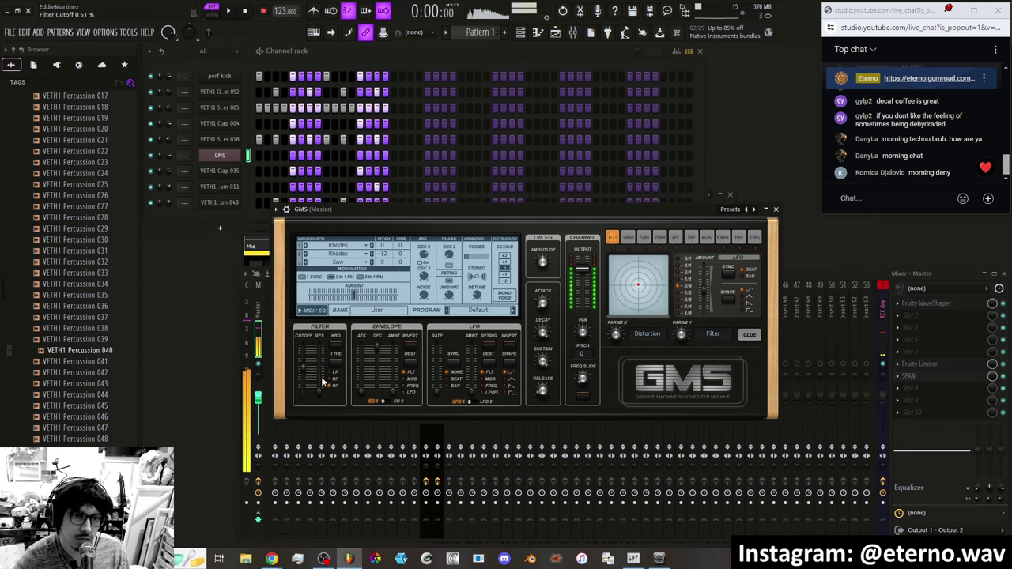
mouse_move(320, 368)
mouse_down()
mouse_move(319, 355)
mouse_move(303, 378)
mouse_move(308, 370)
mouse_up()
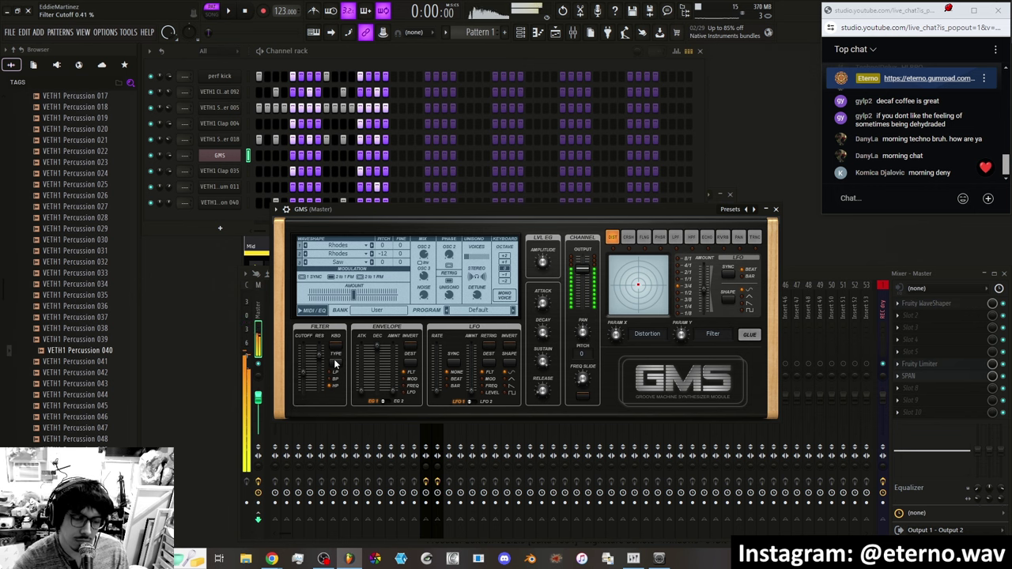
click(334, 362)
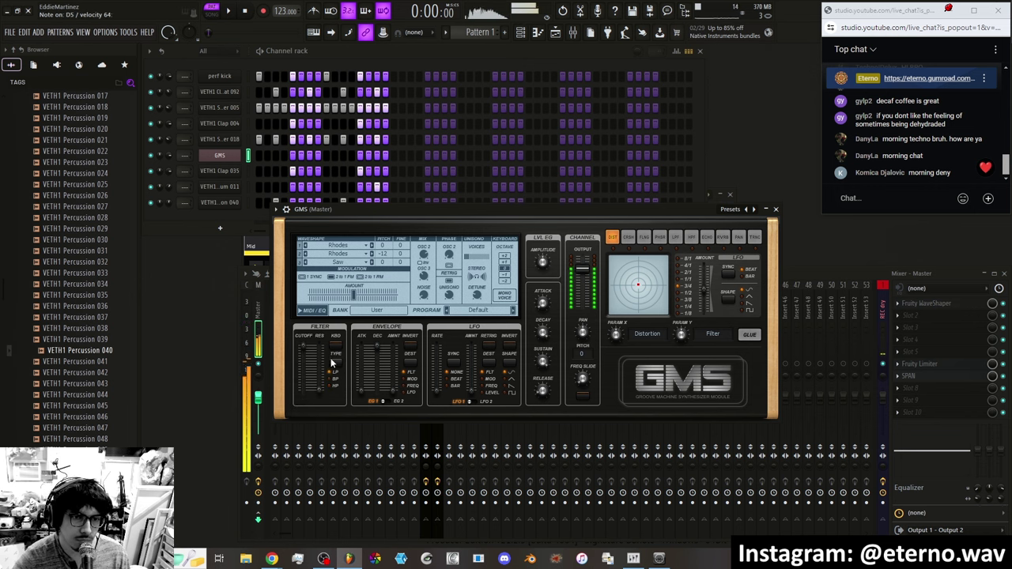
click(336, 342)
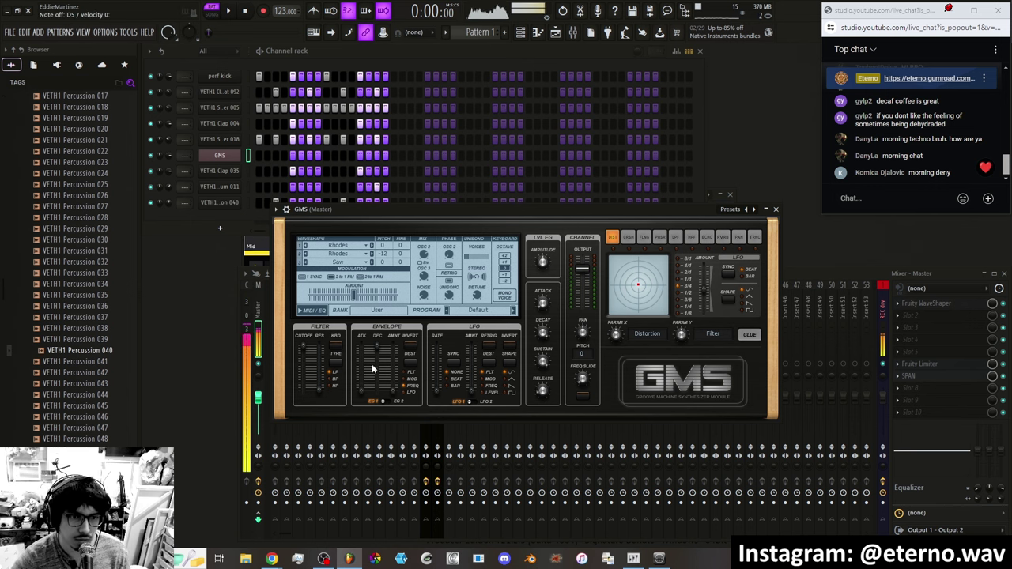
Route envelope 1 to the filter with a lowered cutoff, and raise the envelope's attack and amount.
click(409, 373)
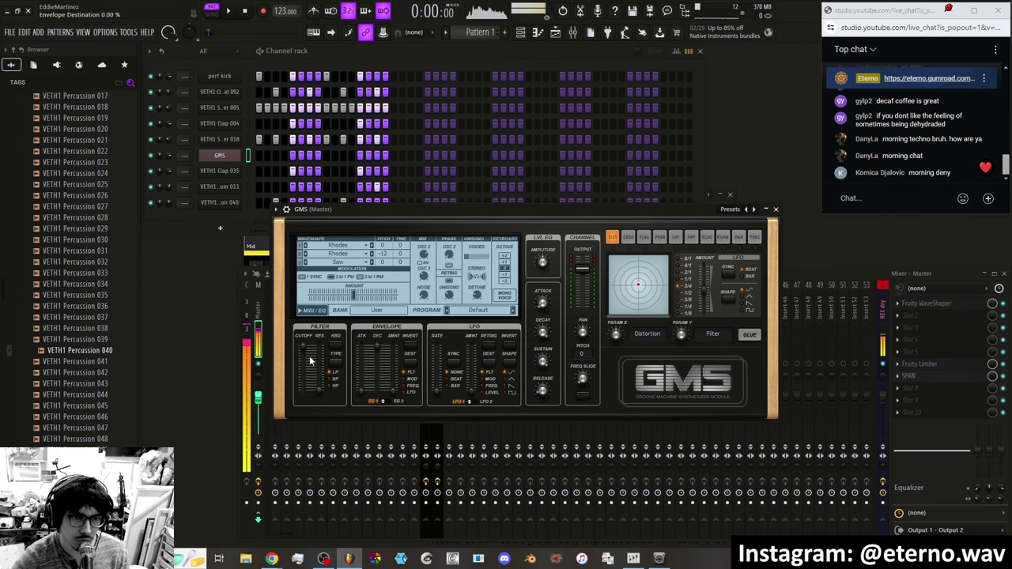
drag(305, 346, 304, 374)
drag(361, 391, 393, 359)
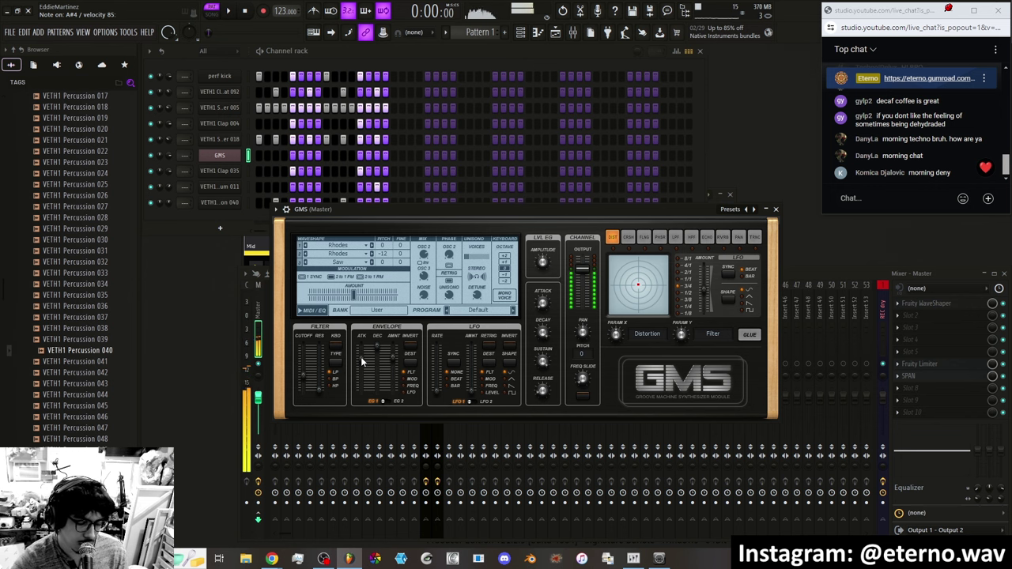
drag(393, 356, 394, 349)
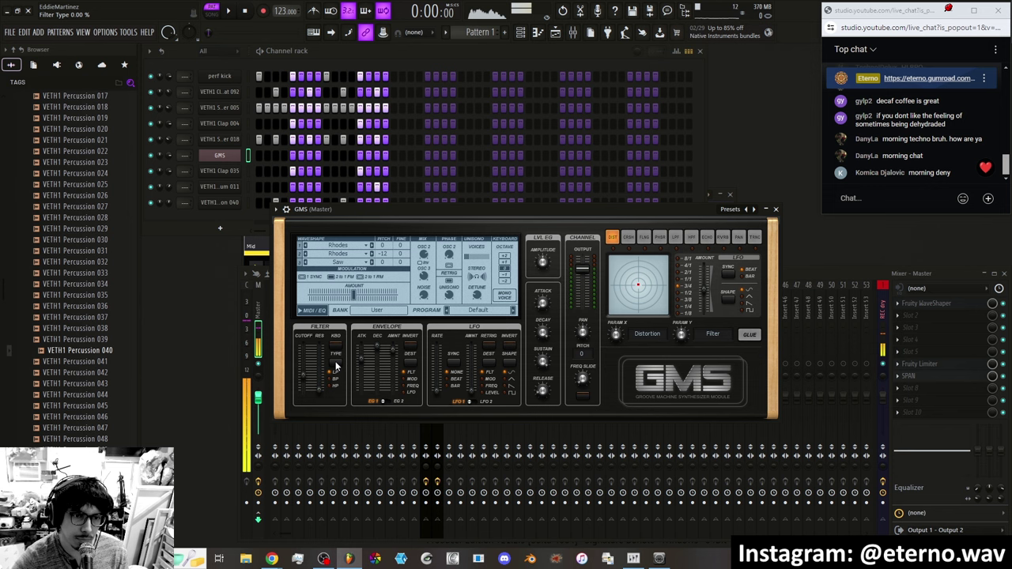
Set LFO 1 to no sync with FREQ as its destination, and switch to the LFO 2 settings.
click(453, 373)
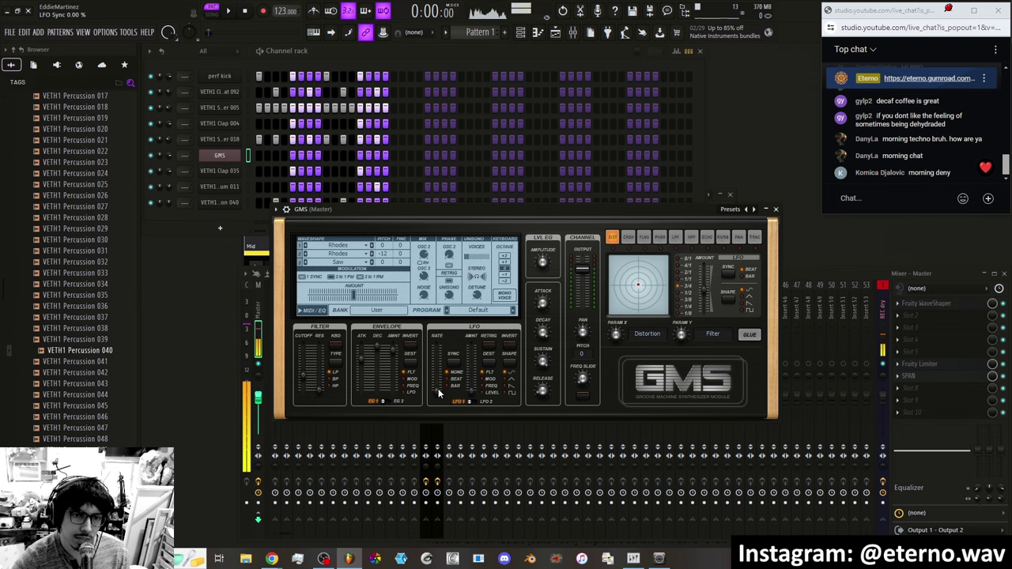
drag(439, 392, 440, 387)
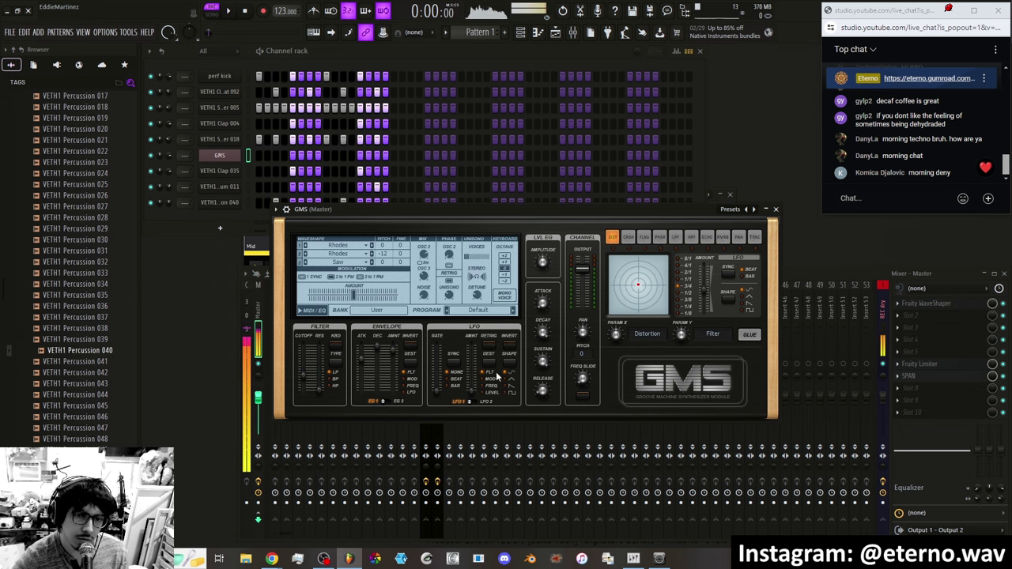
mouse_move(355, 295)
mouse_down()
mouse_move(334, 294)
mouse_move(353, 294)
mouse_up()
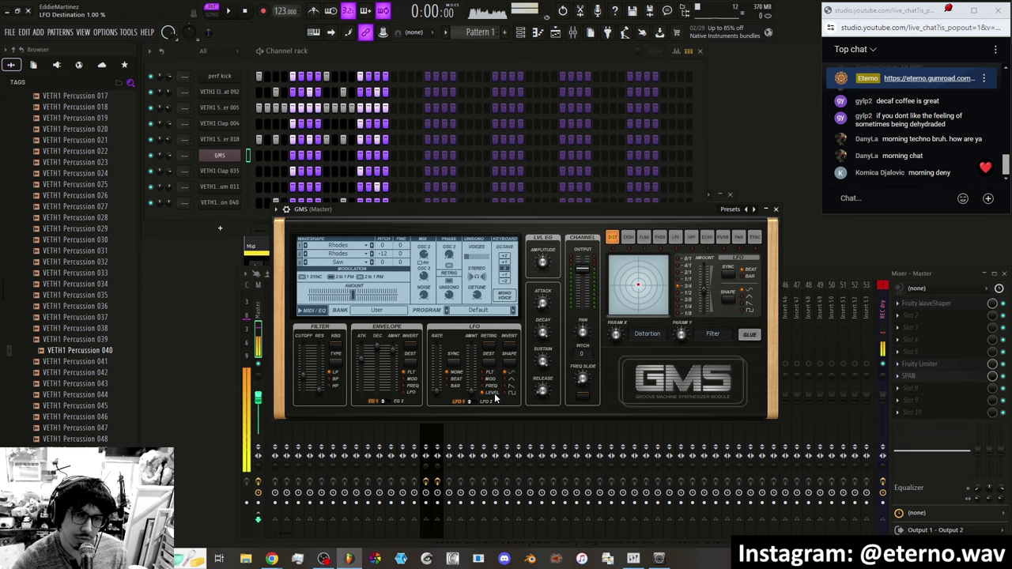
click(482, 385)
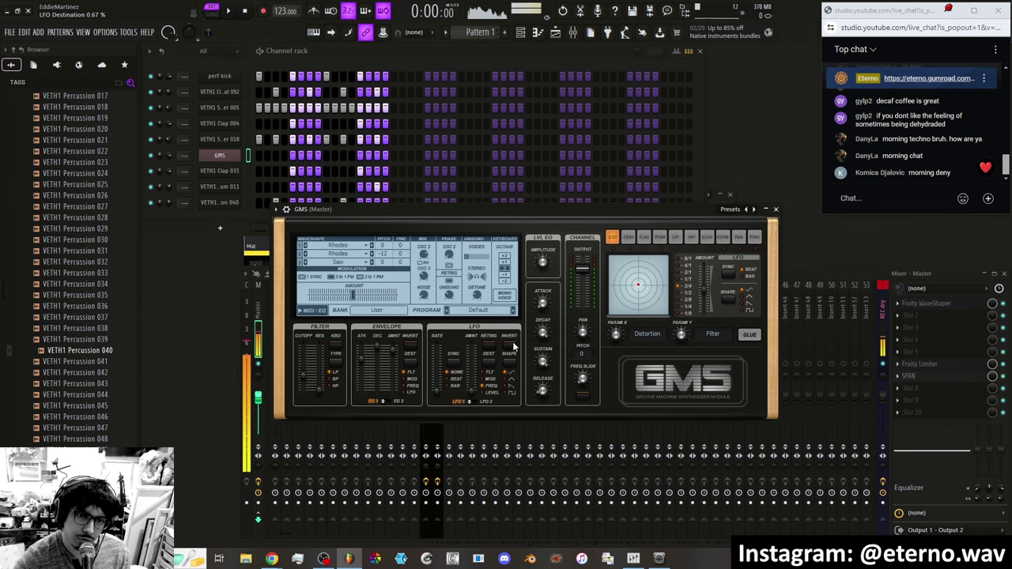
click(482, 401)
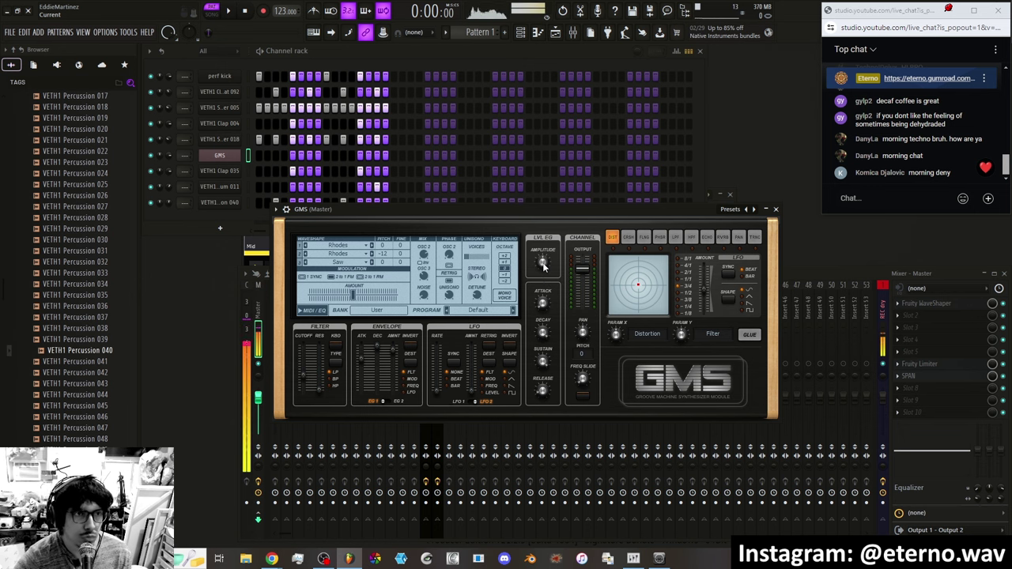
Adjust the level amplitude and envelope 1's attack, and raise the oscillator modulation amount.
drag(542, 262, 543, 254)
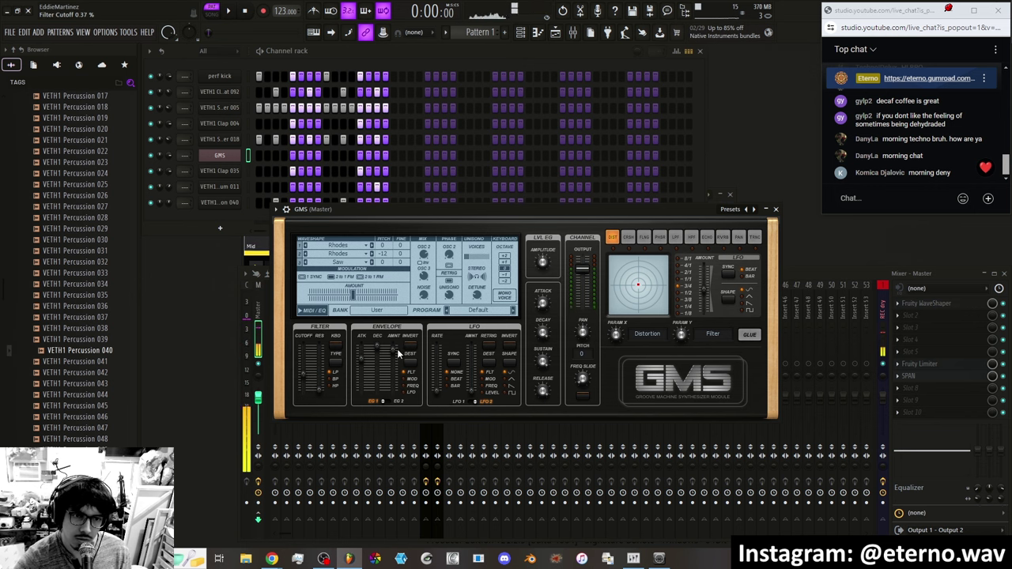
drag(361, 359, 362, 365)
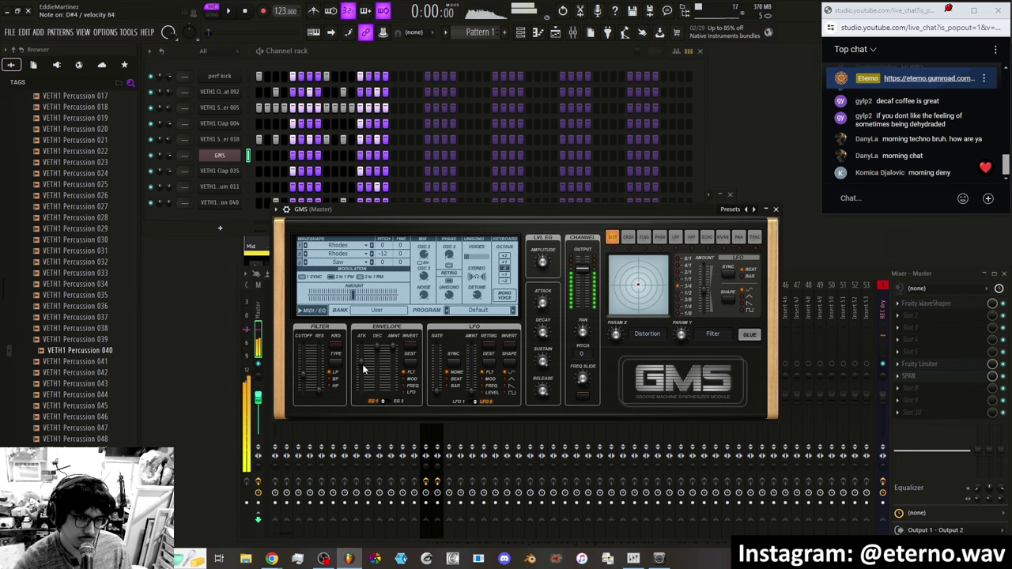
mouse_move(353, 295)
mouse_down()
mouse_move(391, 295)
mouse_move(365, 294)
mouse_up()
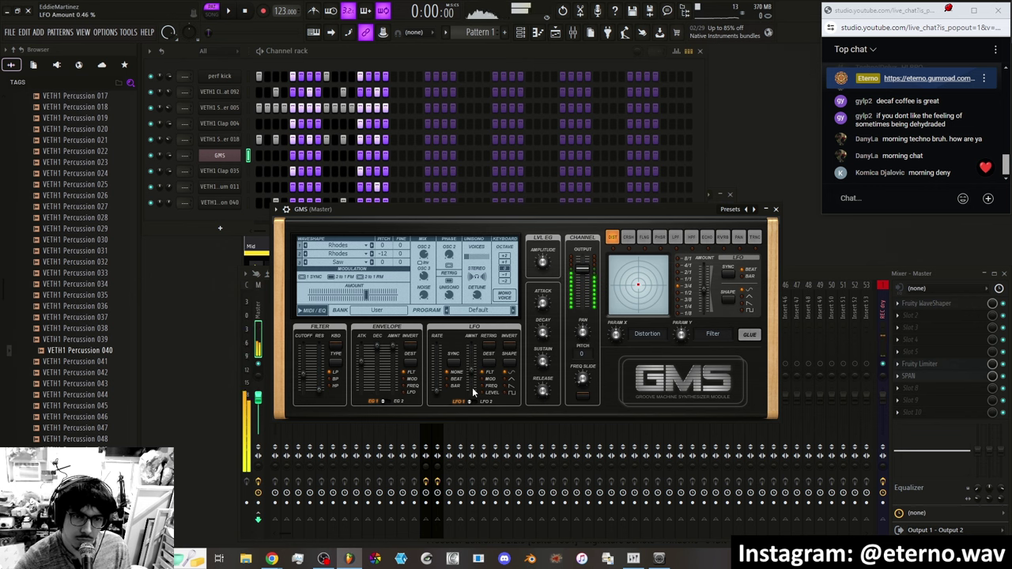
Raise LFO 1's rate without sync, set its amount to about 0.68%, and enable retrigger.
click(438, 392)
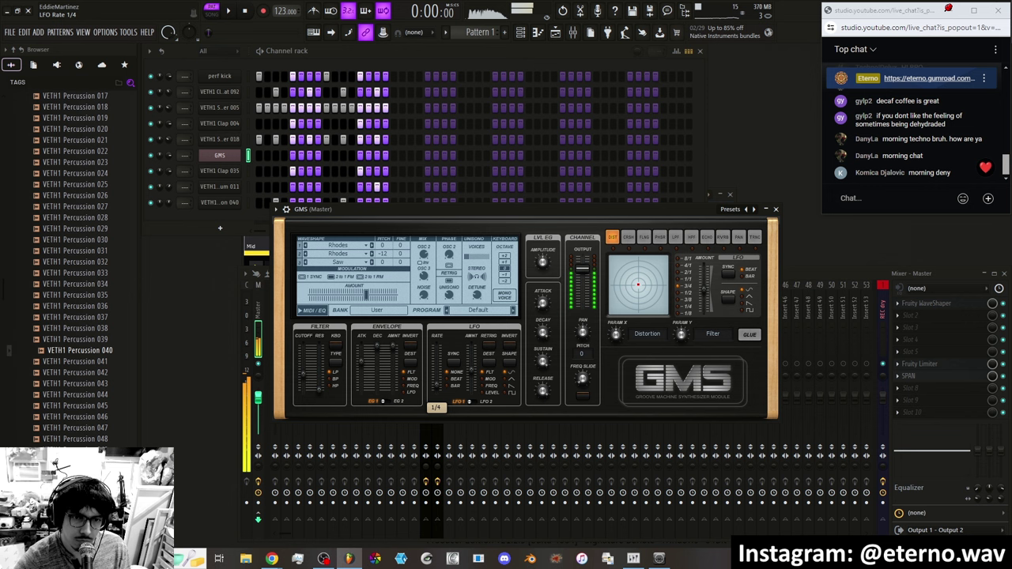
drag(438, 392, 435, 393)
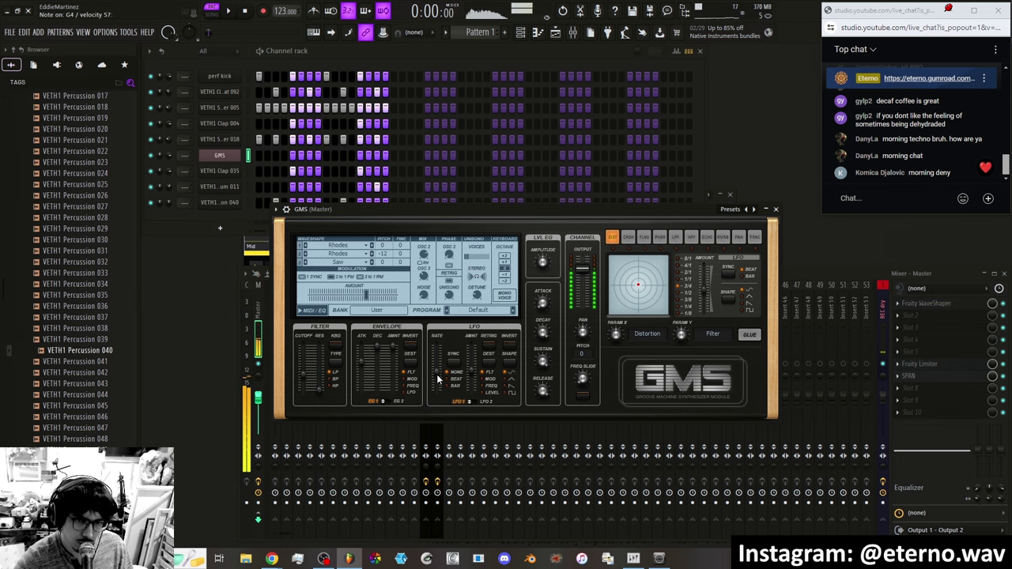
click(438, 381)
drag(438, 380, 438, 377)
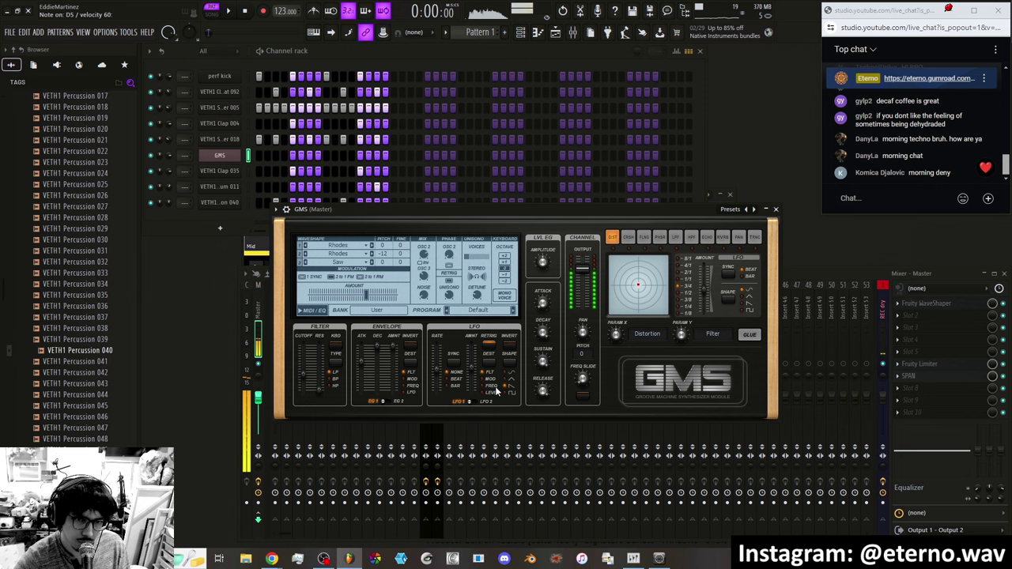
click(472, 370)
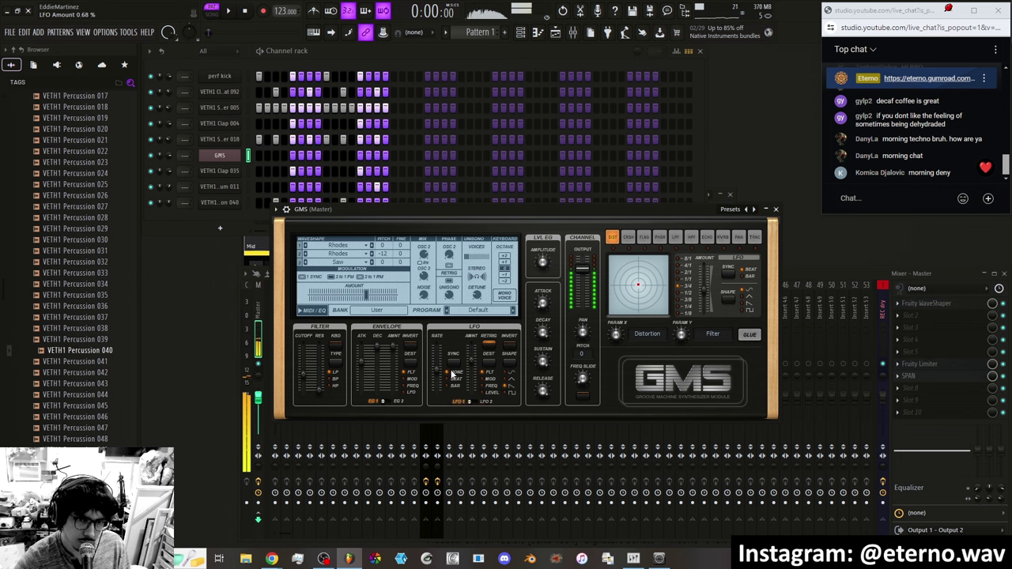
drag(437, 370, 438, 372)
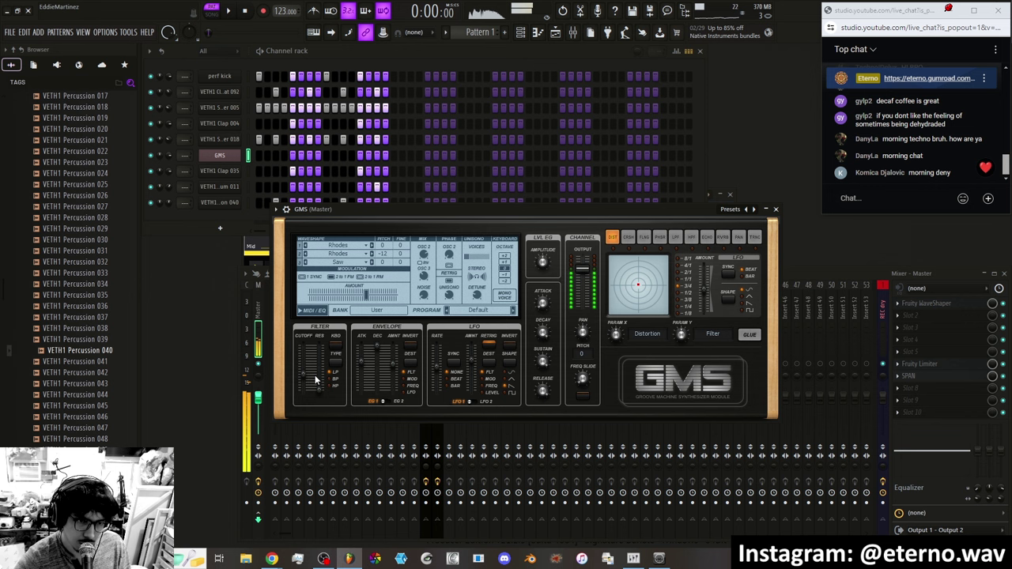
Lower envelope 1's amount to about 0.44%, and sync LFO 1 to BEAT with a rate of 3/8.
drag(392, 367, 392, 366)
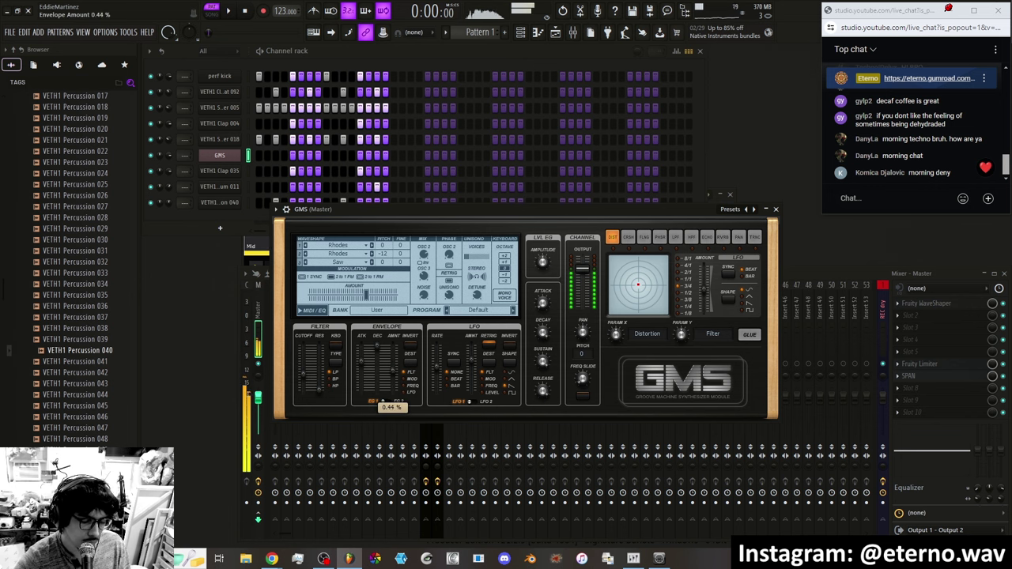
drag(393, 366, 395, 364)
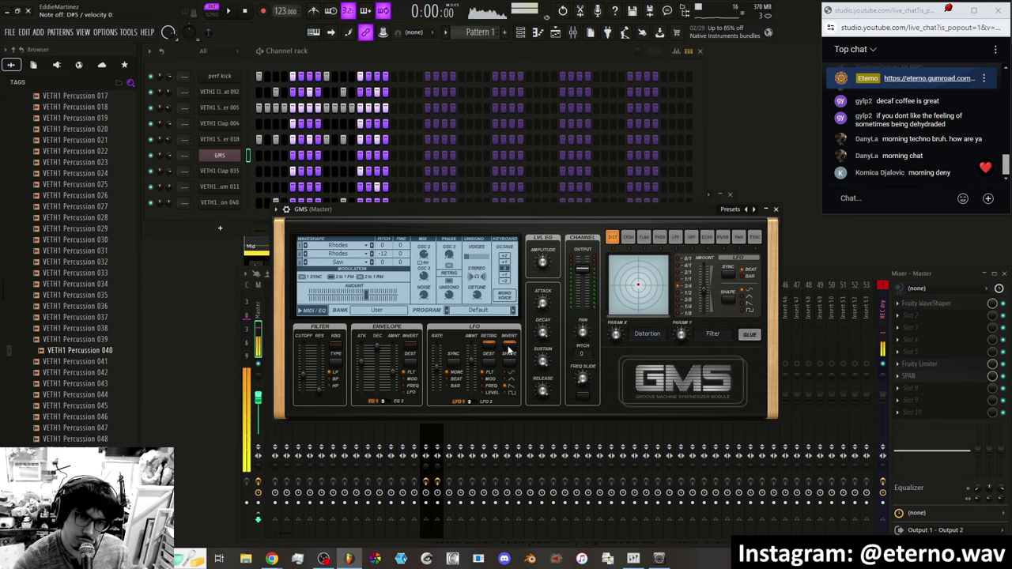
click(454, 361)
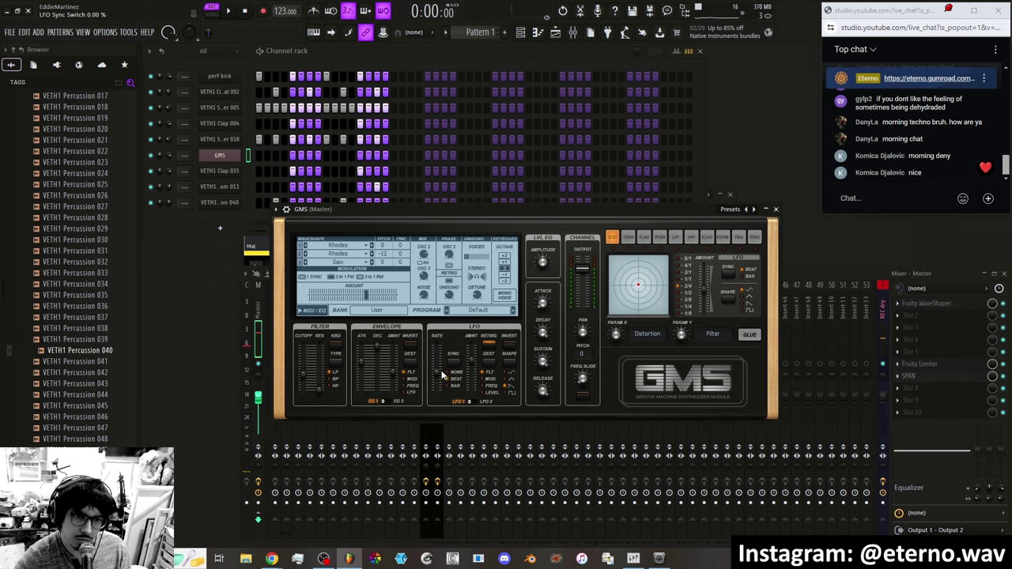
drag(438, 372, 439, 369)
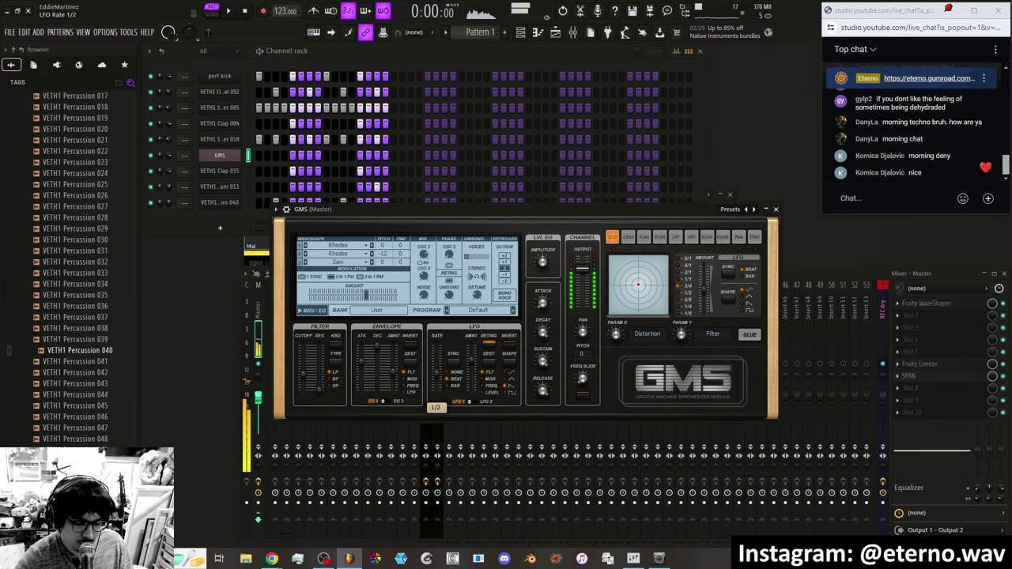
drag(438, 371, 438, 369)
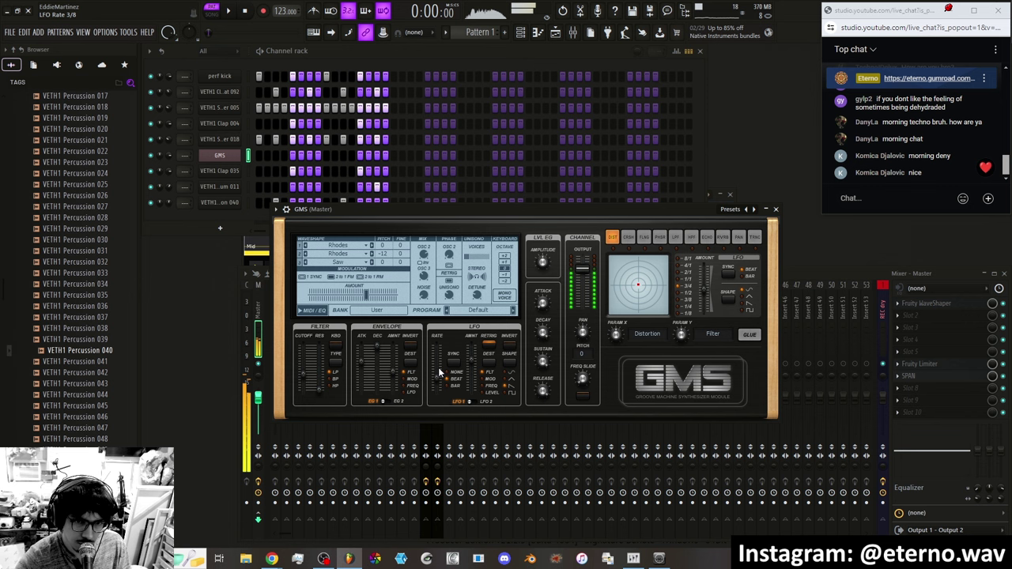
Set LFO 2 to BEAT sync with FREQ as its destination, a higher rate and its amount near minimum.
click(479, 401)
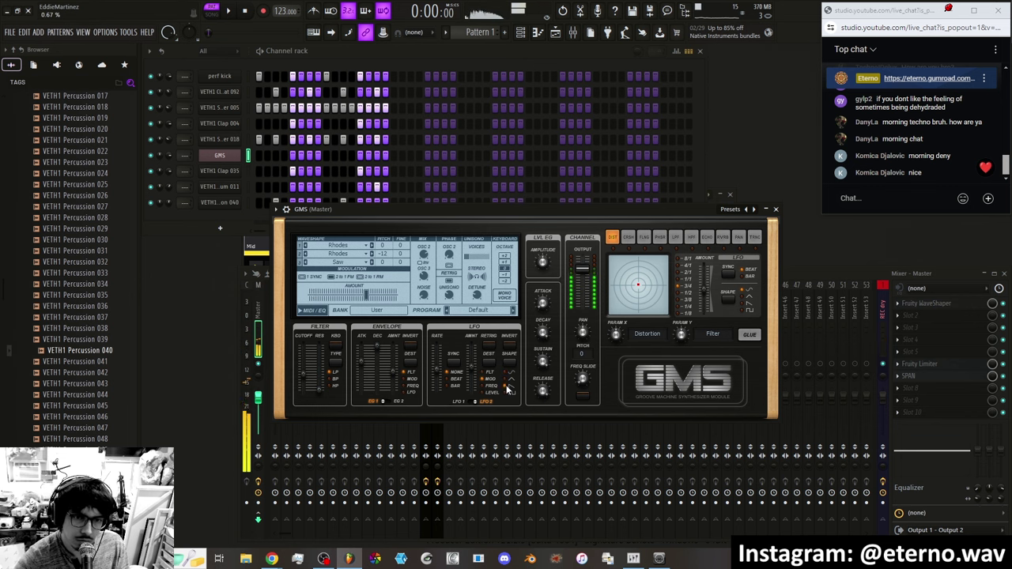
drag(438, 371, 437, 360)
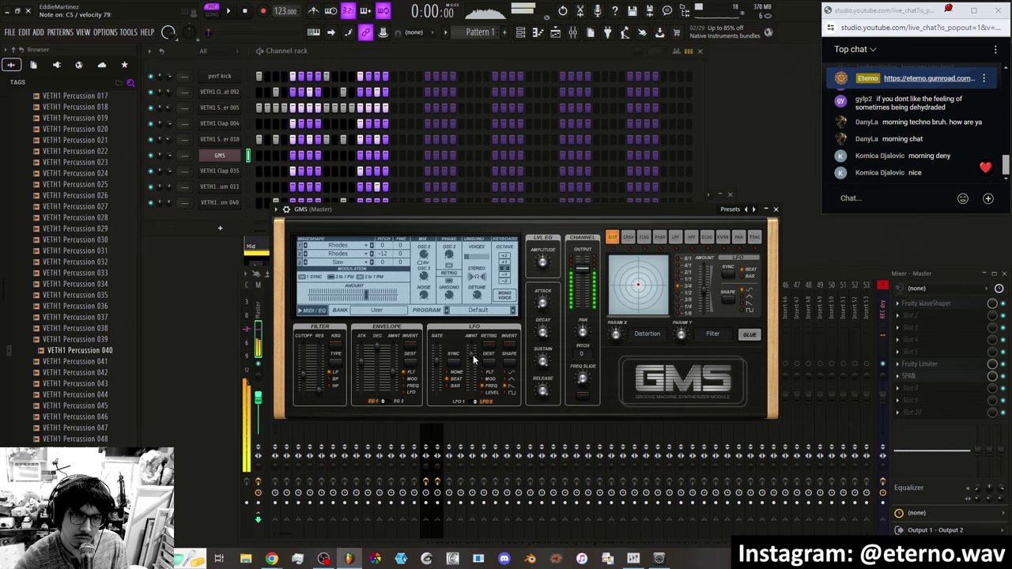
mouse_move(474, 360)
mouse_down()
mouse_move(474, 371)
mouse_move(472, 361)
mouse_up()
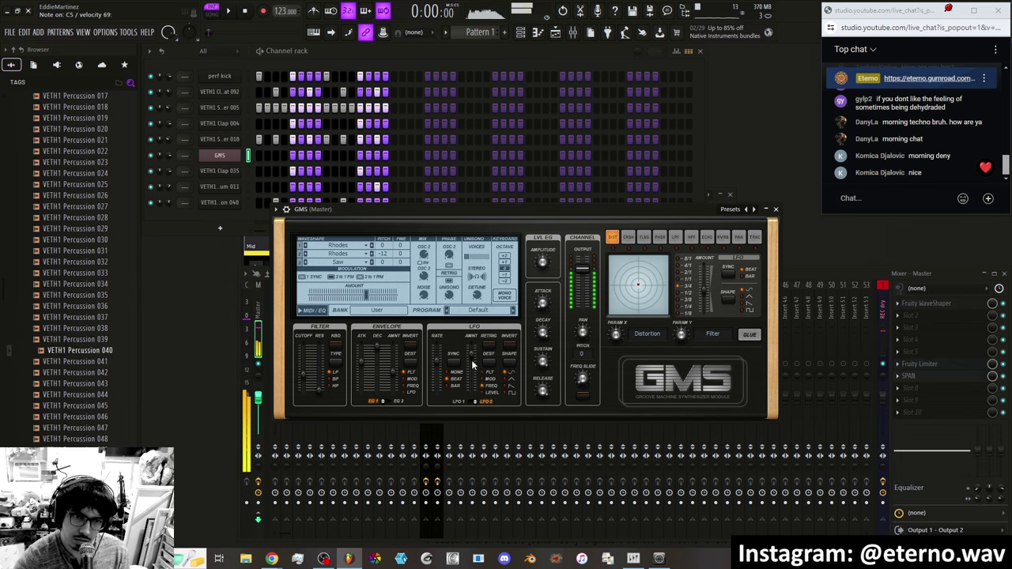
drag(476, 365, 471, 389)
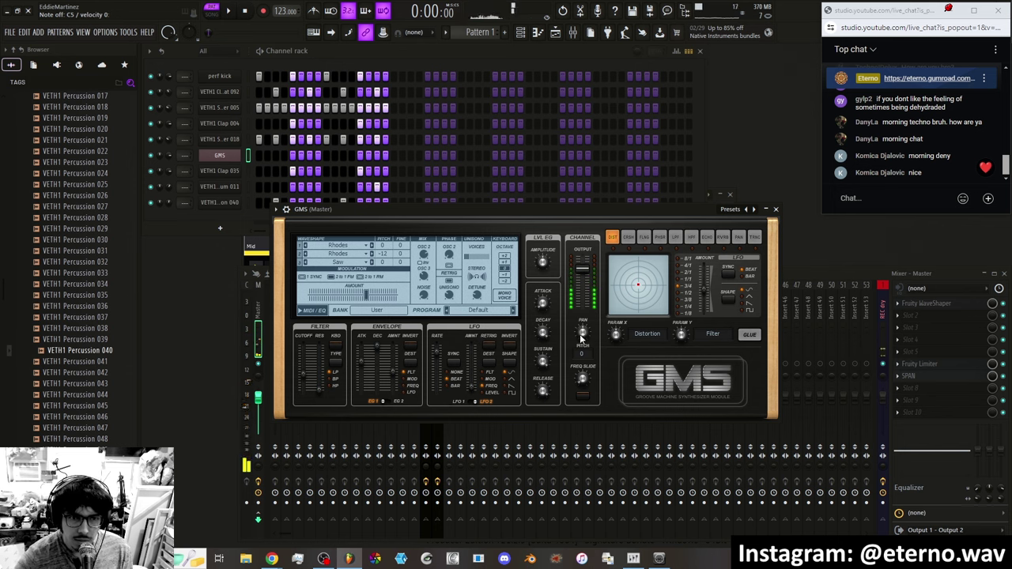
Adjust envelope 2's attack, decay and amount, and lower the oscillator modulation amount.
click(397, 402)
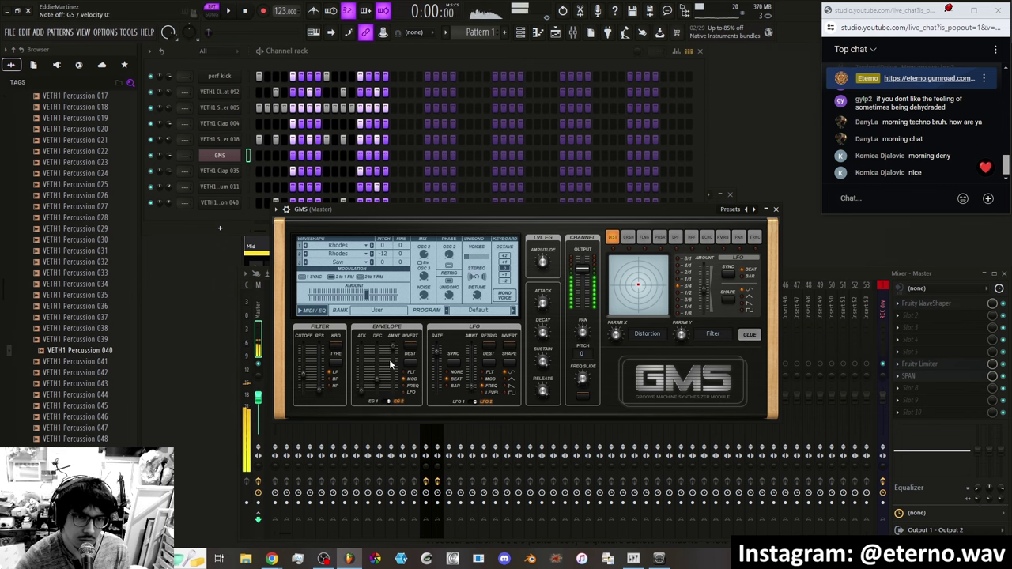
drag(367, 294, 335, 294)
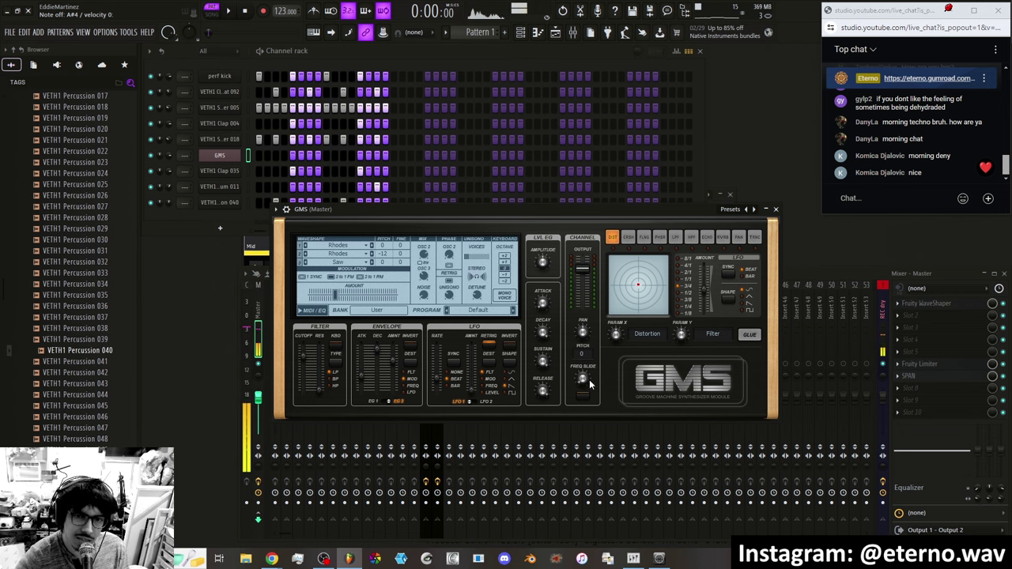
Enable the channel's frequency slide and test it with pitches of 12 and 21, returning the pitch to 0.
drag(584, 378, 584, 379)
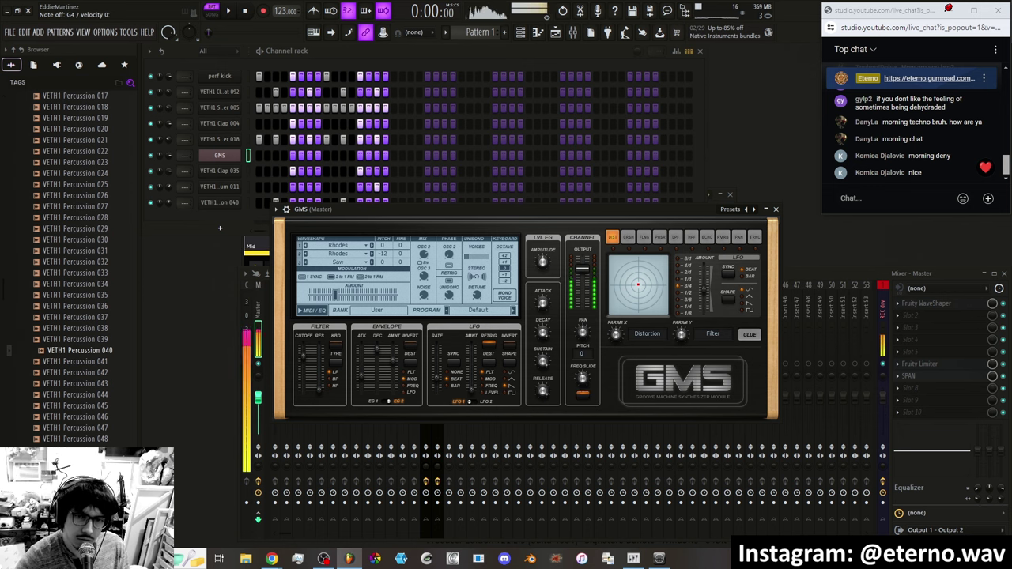
drag(581, 354, 582, 347)
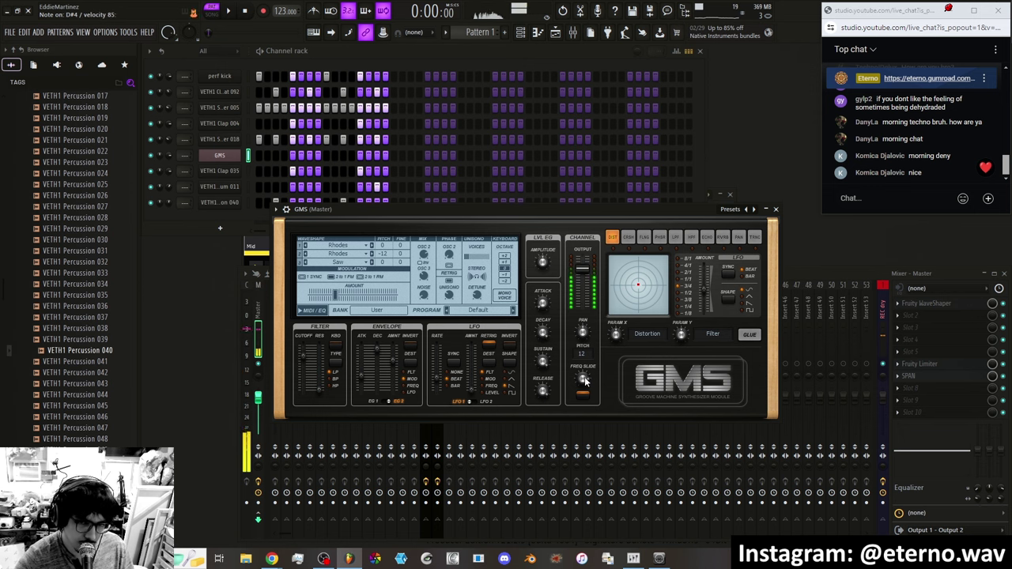
drag(582, 360, 583, 381)
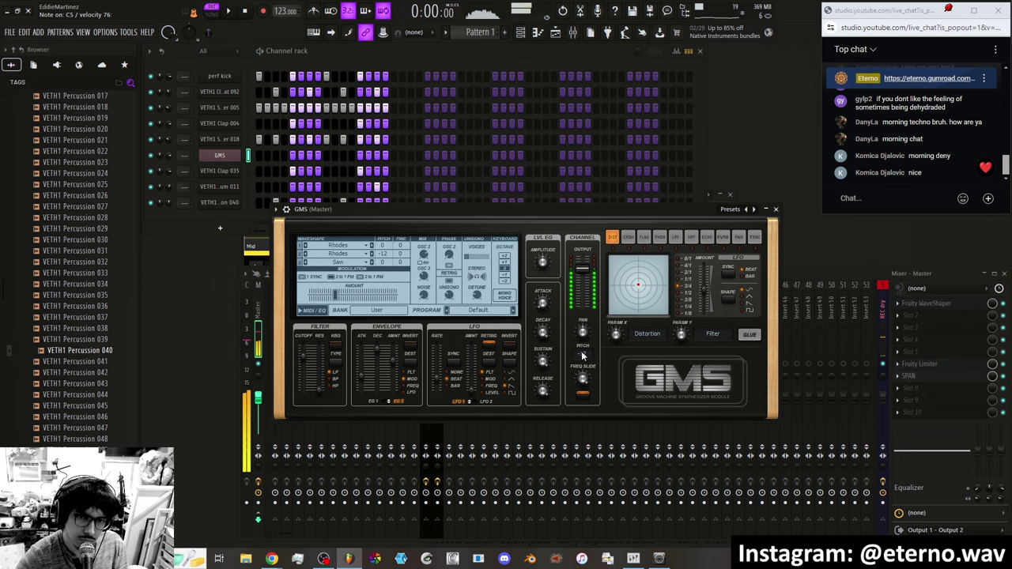
drag(586, 380, 586, 371)
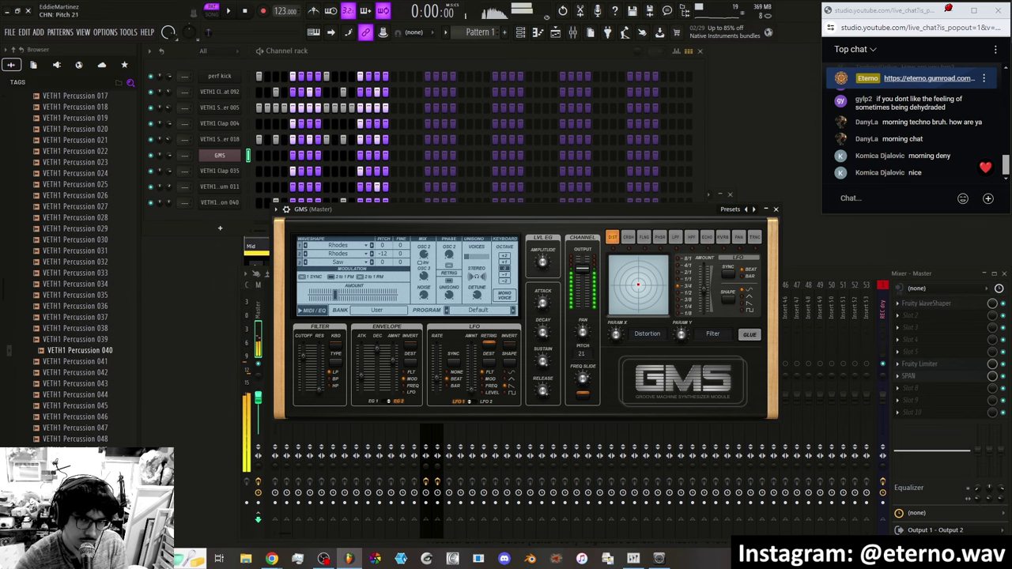
drag(585, 356, 586, 374)
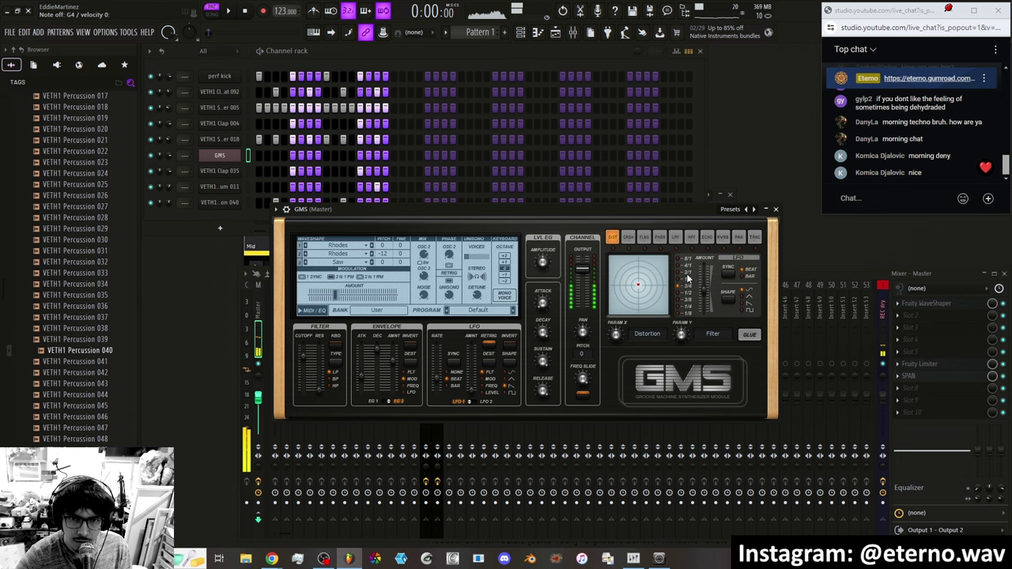
Try the Crush effect and the GLUE option, returning to Distortion with GLUE off.
click(628, 237)
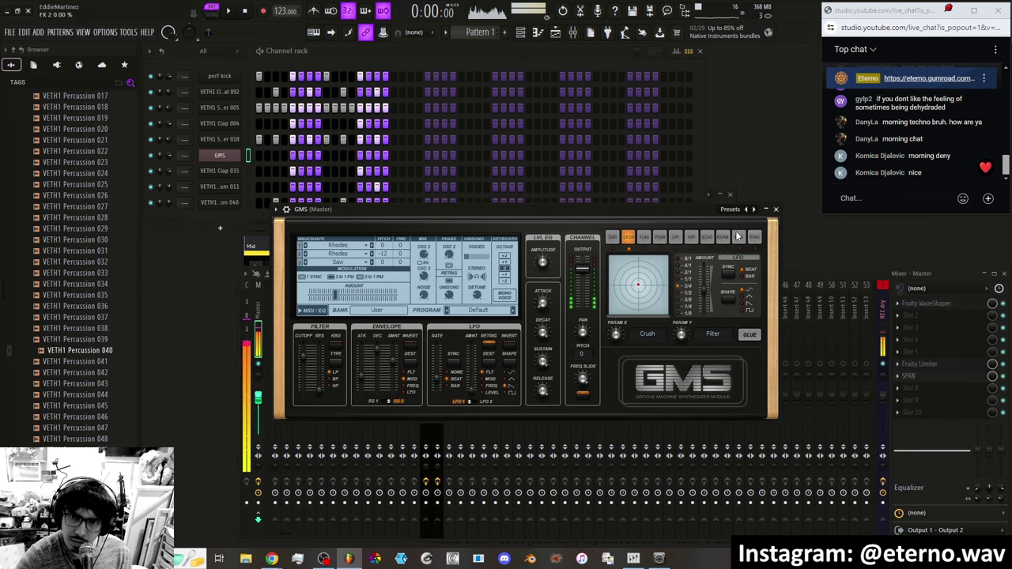
click(611, 237)
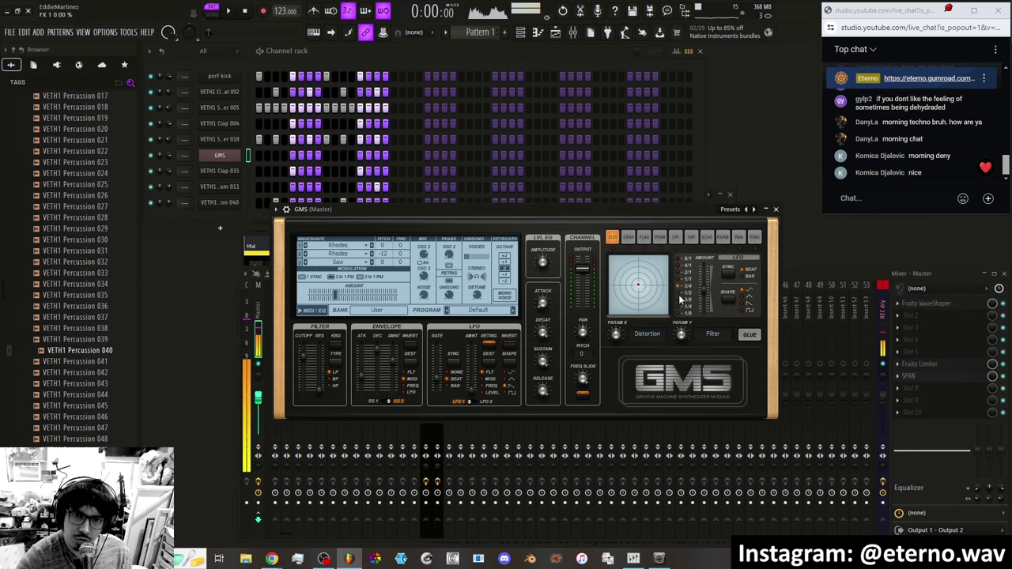
click(749, 336)
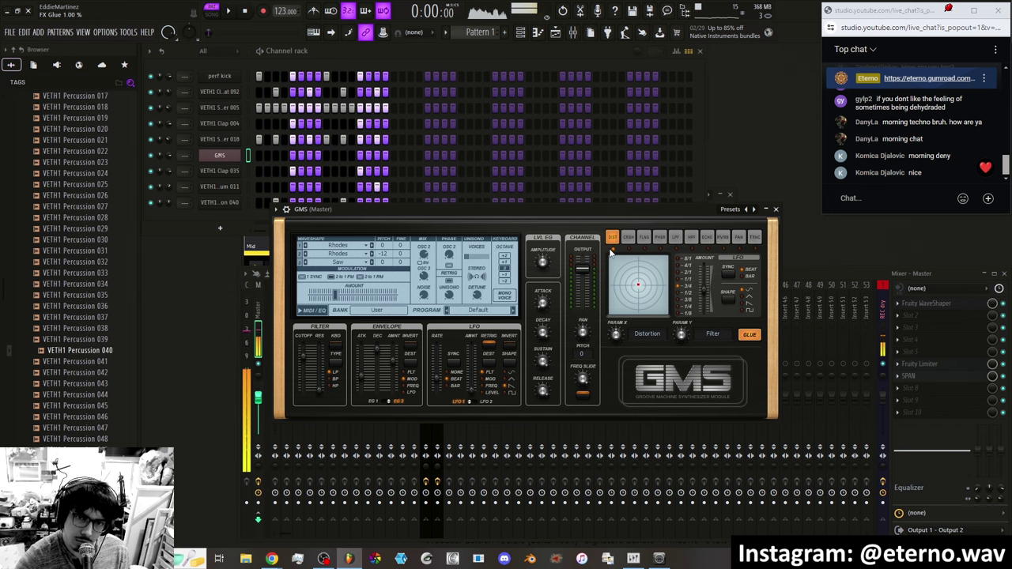
click(747, 335)
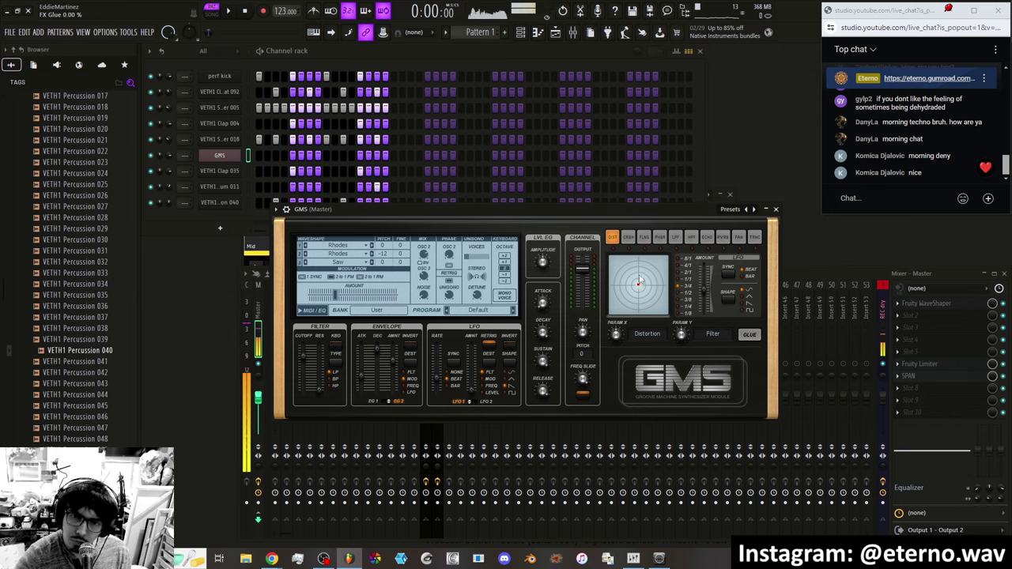
Activate the Distortion effect with GLUE on, and move its XY pad point near the pad's upper-left corner.
mouse_move(641, 284)
mouse_down()
mouse_move(623, 269)
mouse_move(641, 294)
mouse_up()
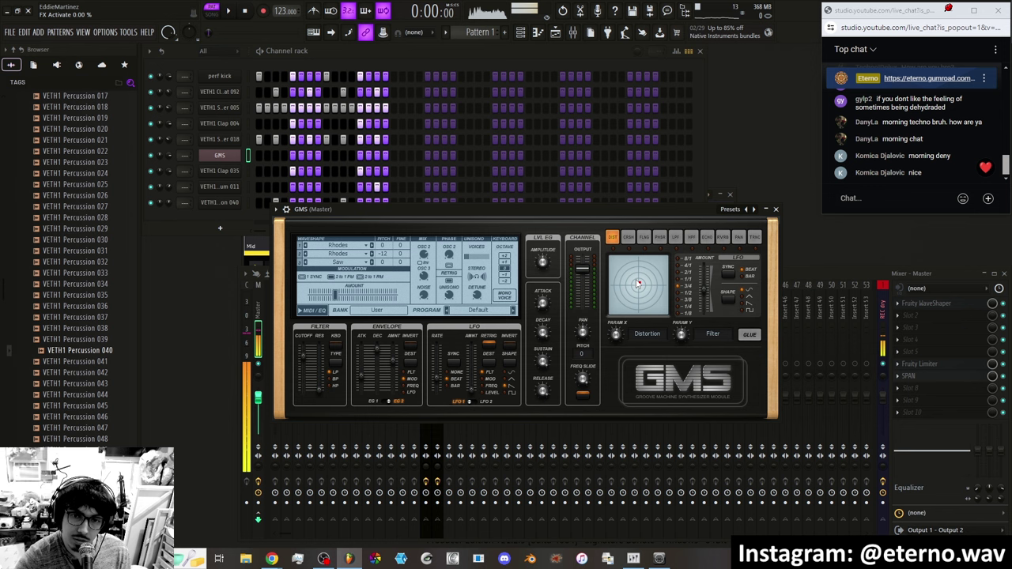
drag(638, 283, 620, 268)
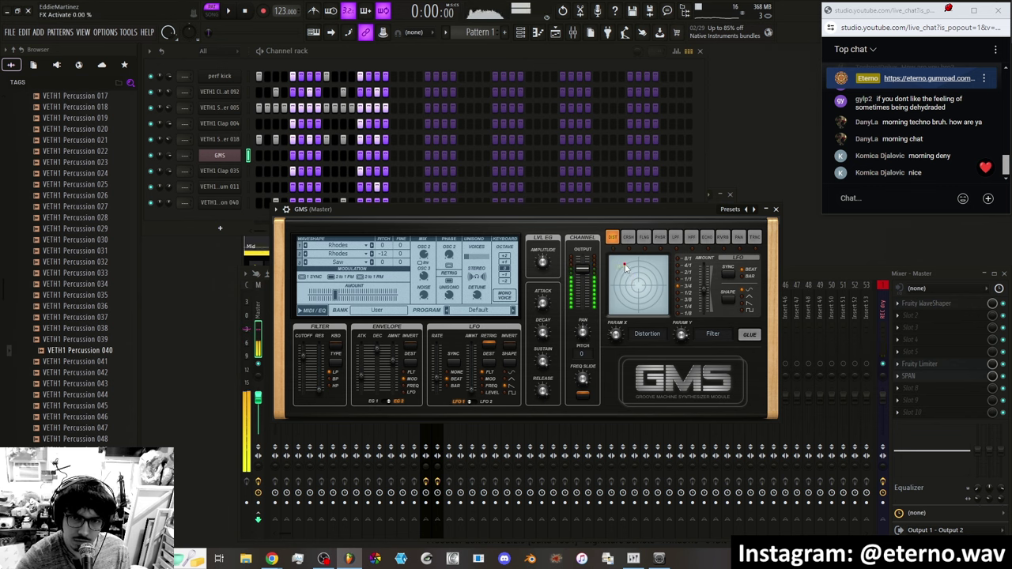
click(749, 334)
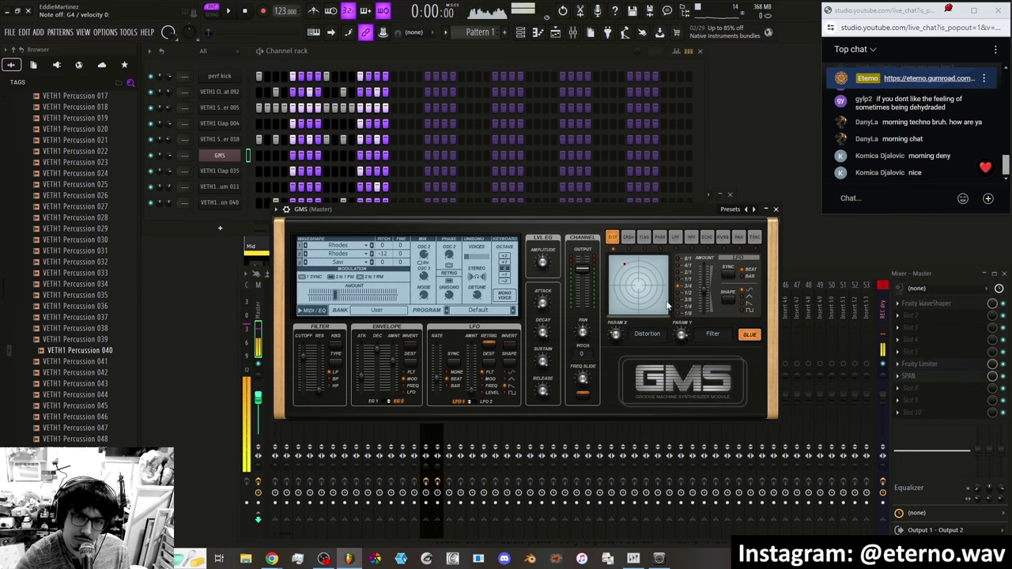
mouse_move(624, 265)
mouse_down()
mouse_move(649, 264)
mouse_move(618, 265)
mouse_move(613, 294)
mouse_move(607, 269)
mouse_move(614, 302)
mouse_move(616, 292)
mouse_move(649, 306)
mouse_move(664, 296)
mouse_move(662, 264)
mouse_move(617, 259)
mouse_up()
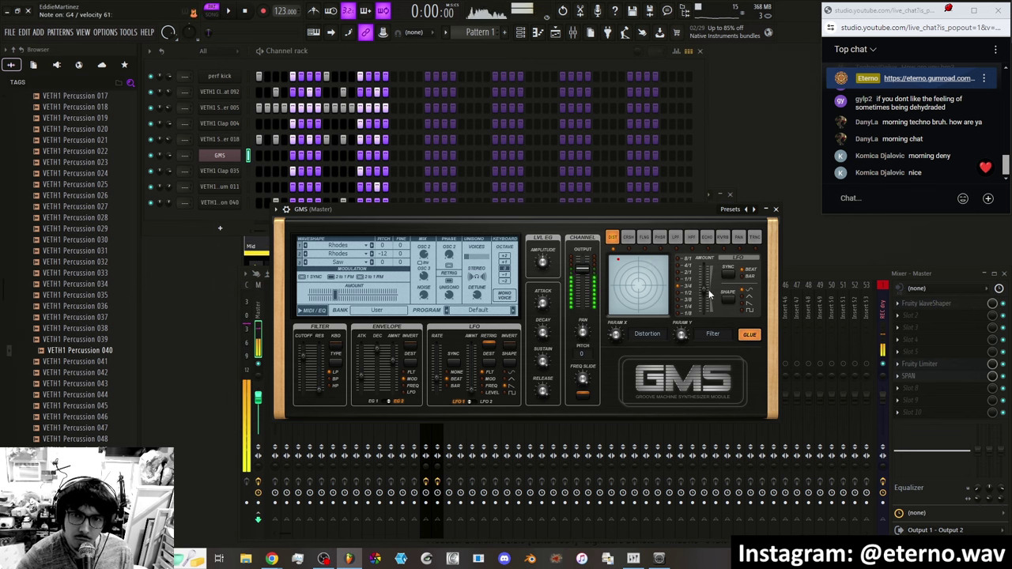
Try an FX LFO amount of about 0.83% with its sync and shape options, and bring the amount back to centre.
drag(704, 291, 704, 275)
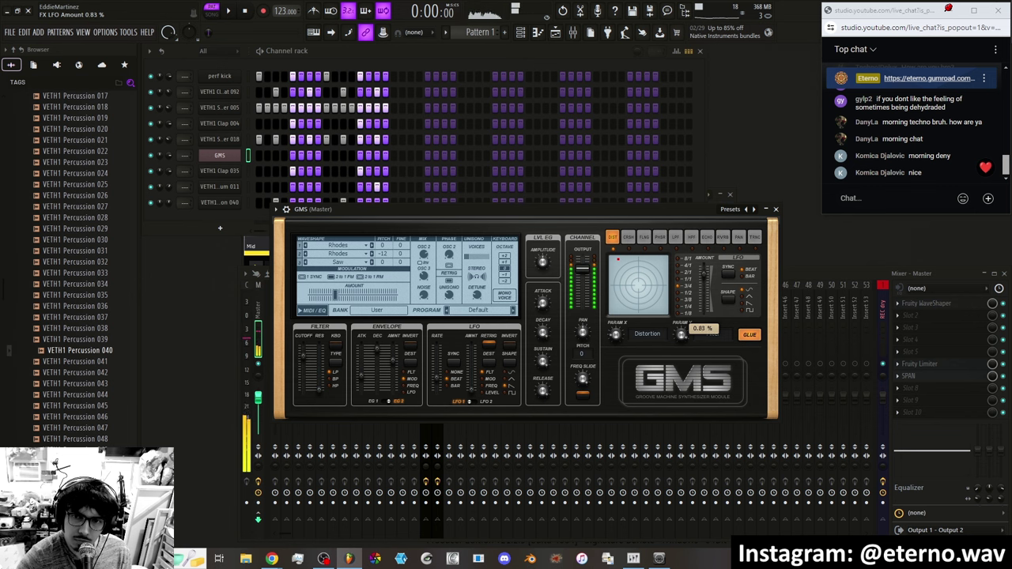
click(738, 270)
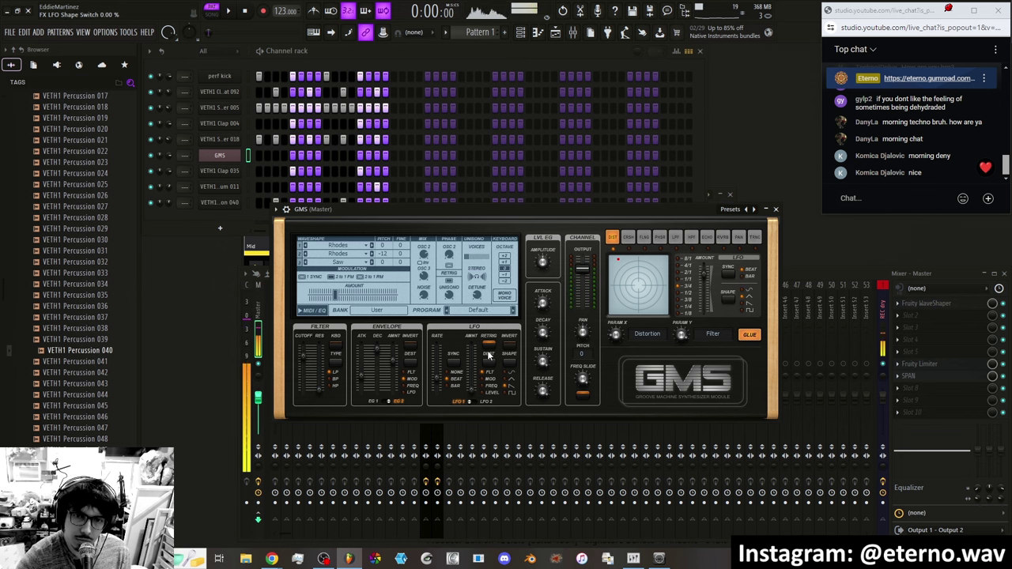
right_click(702, 277)
click(701, 279)
drag(702, 279, 703, 284)
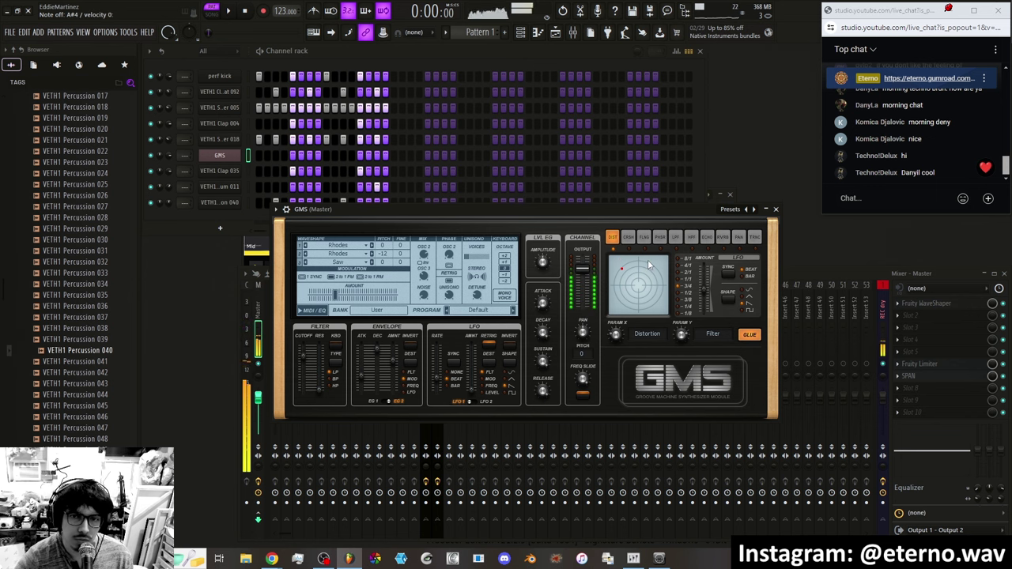
Try the Crush effect by moving its XY pad point around, leaving it near the pad's upper-left corner.
click(630, 239)
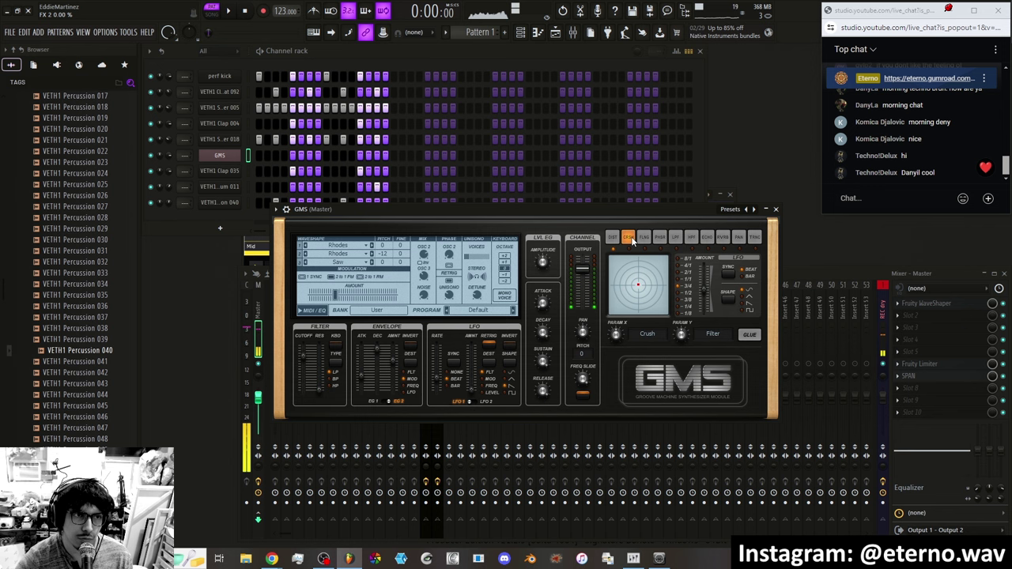
drag(627, 273, 625, 297)
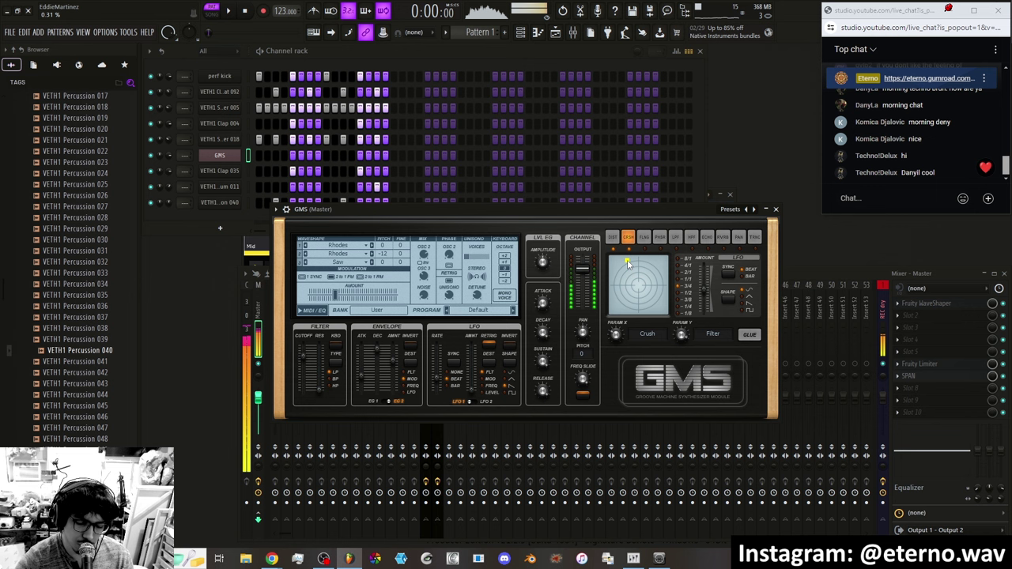
mouse_move(627, 263)
mouse_down()
mouse_move(641, 255)
mouse_move(639, 274)
mouse_move(655, 264)
mouse_move(621, 292)
mouse_move(623, 264)
mouse_up()
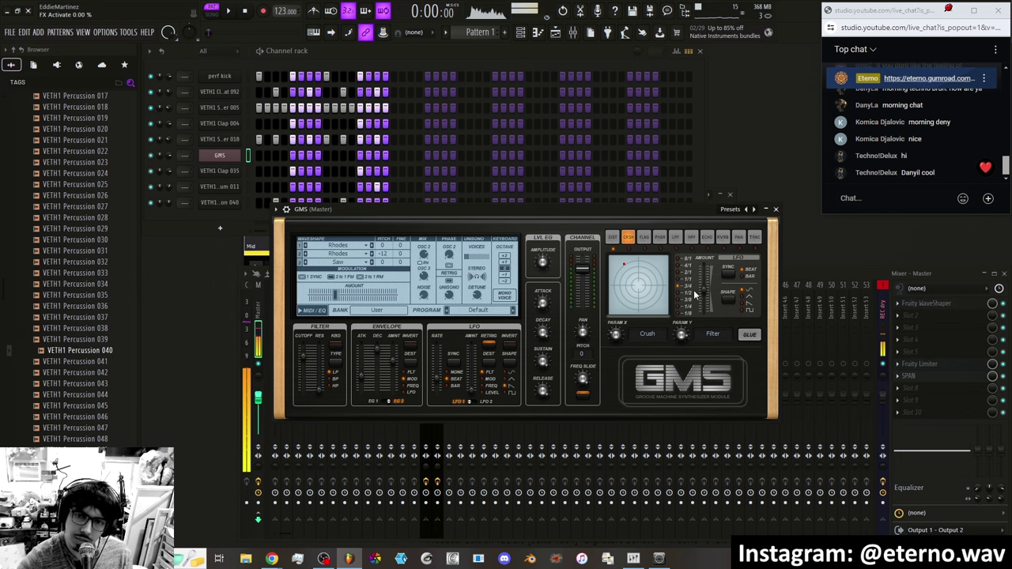
Try the Flanger and Phaser effects by moving each one's XY pad point around the pad.
click(644, 237)
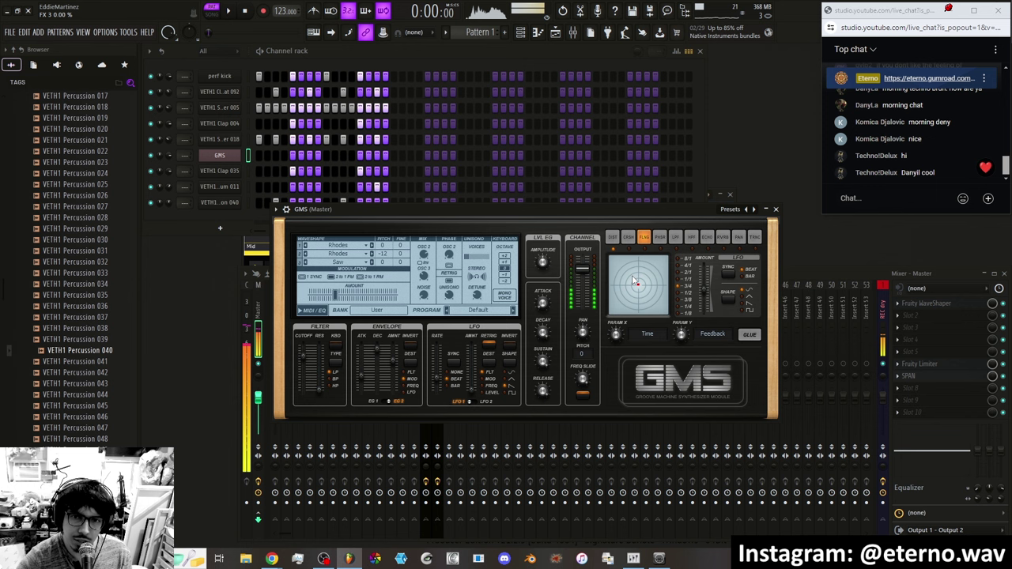
drag(635, 282, 635, 265)
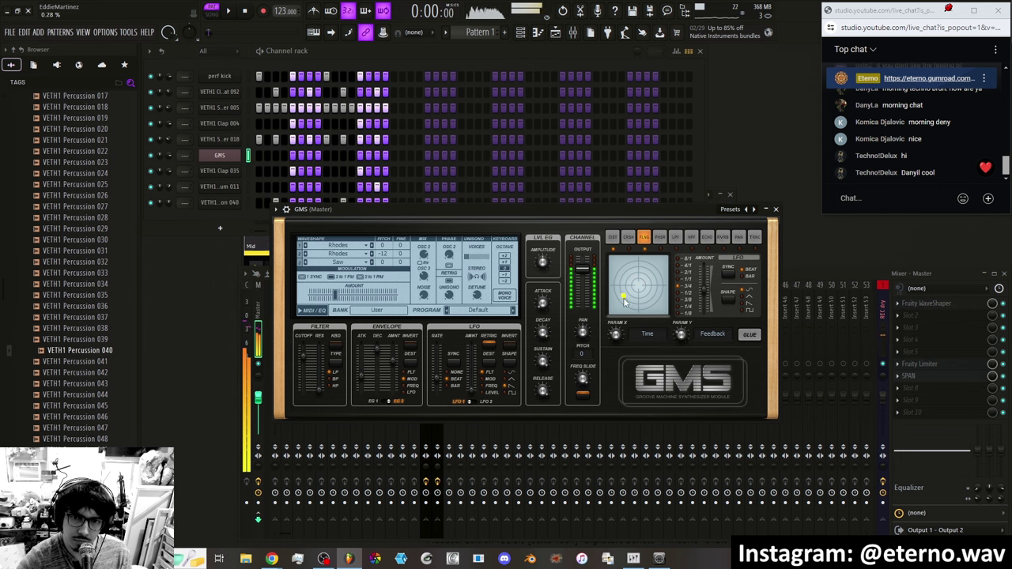
click(659, 237)
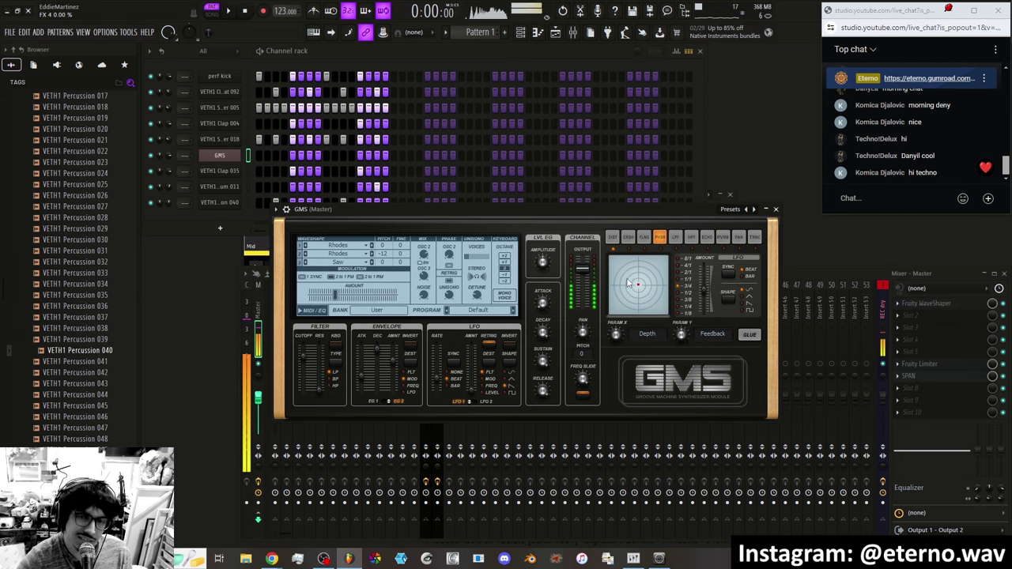
drag(631, 281, 632, 272)
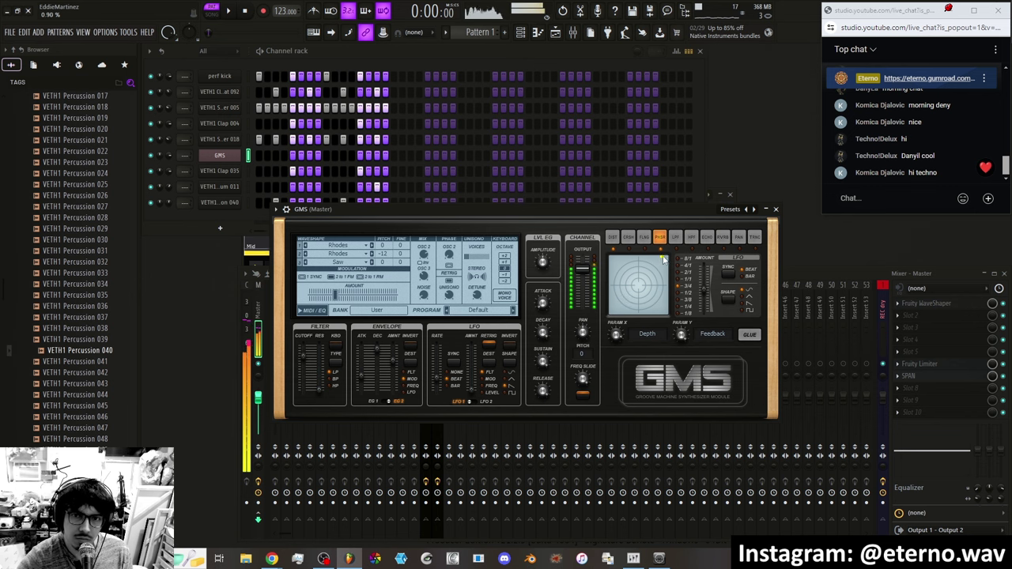
Try the low-pass and high-pass filter effects, varying frequency and bandwidth on each one's XY pad.
scroll(650, 283, down, 1)
mouse_move(643, 279)
mouse_down()
mouse_move(627, 292)
mouse_move(654, 286)
mouse_up()
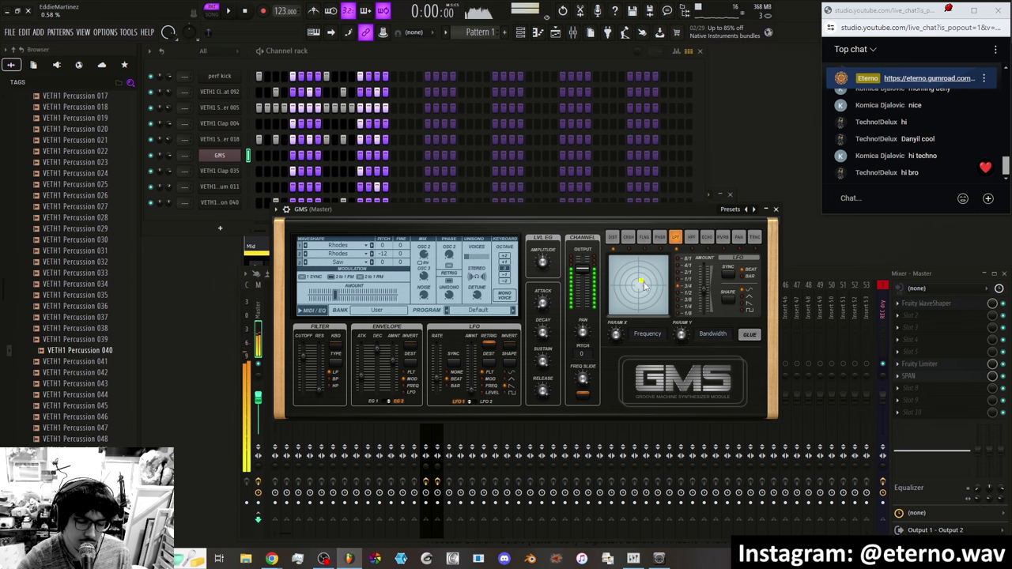
scroll(636, 288, down, 1)
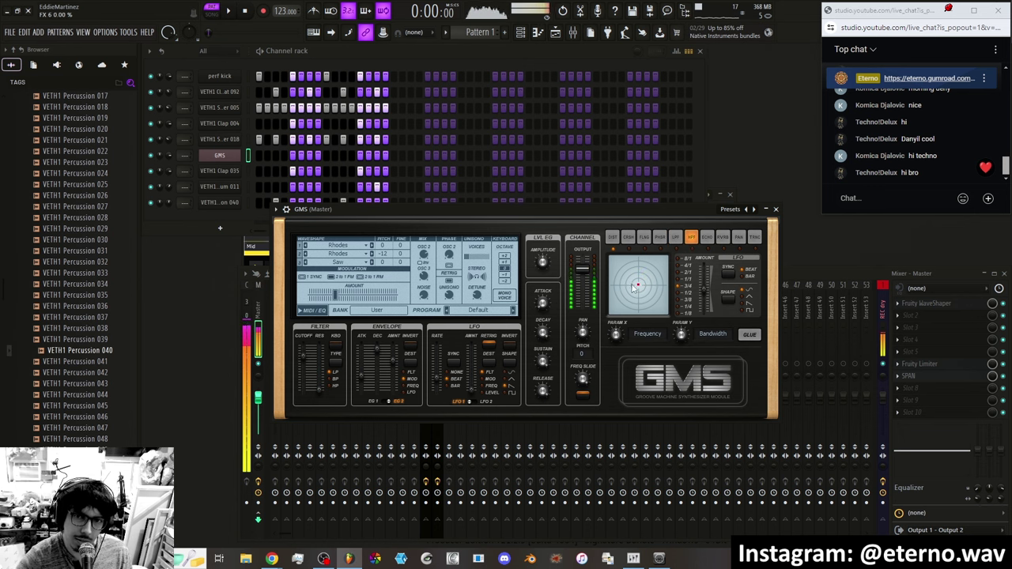
drag(630, 284, 624, 283)
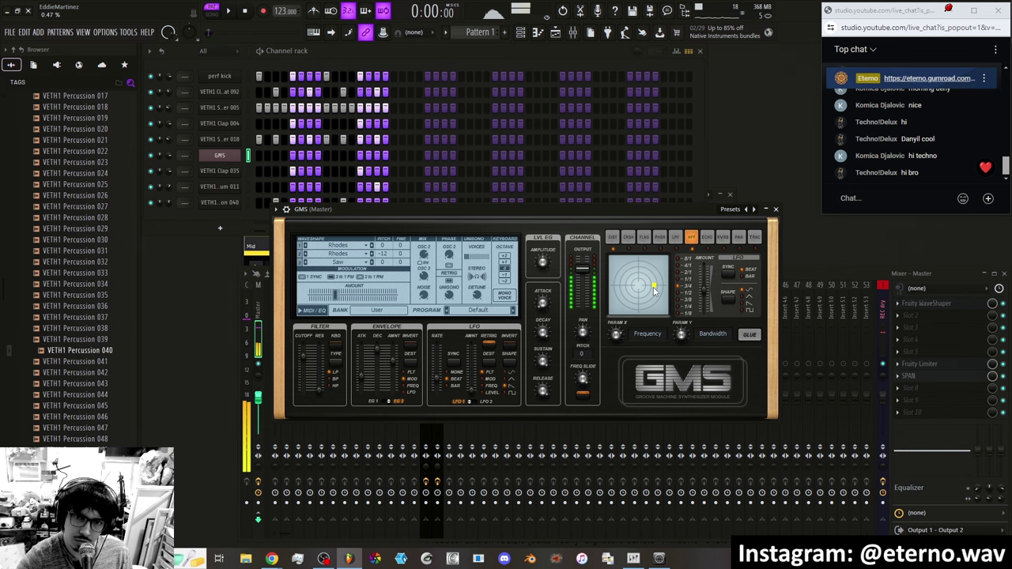
mouse_move(655, 289)
mouse_down()
mouse_move(617, 302)
mouse_move(624, 265)
mouse_move(658, 279)
mouse_up()
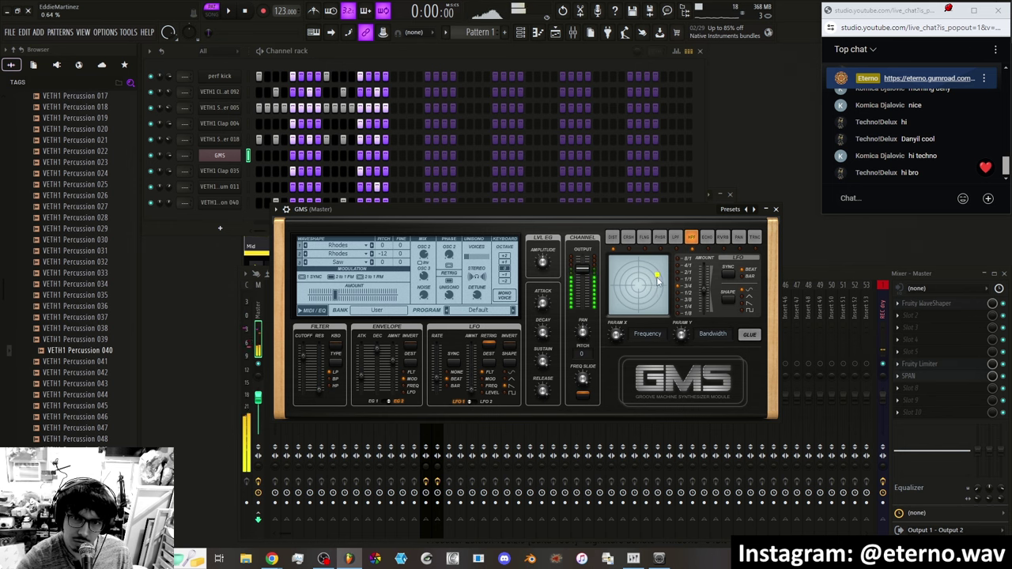
Activate the Echo effect with GLUE on and sweep its XY pad point, ending at the pad's lower-right corner.
click(706, 237)
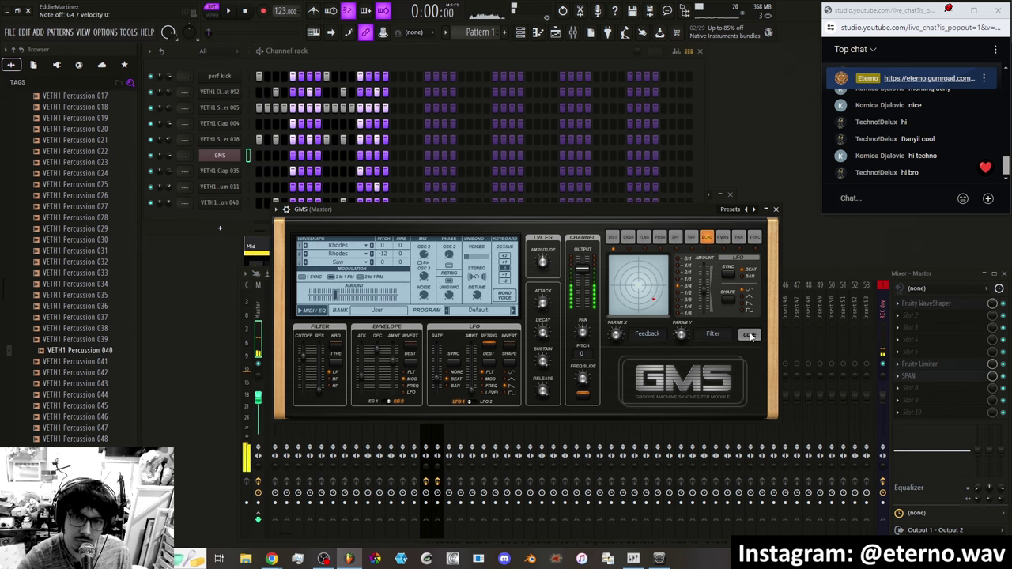
click(750, 334)
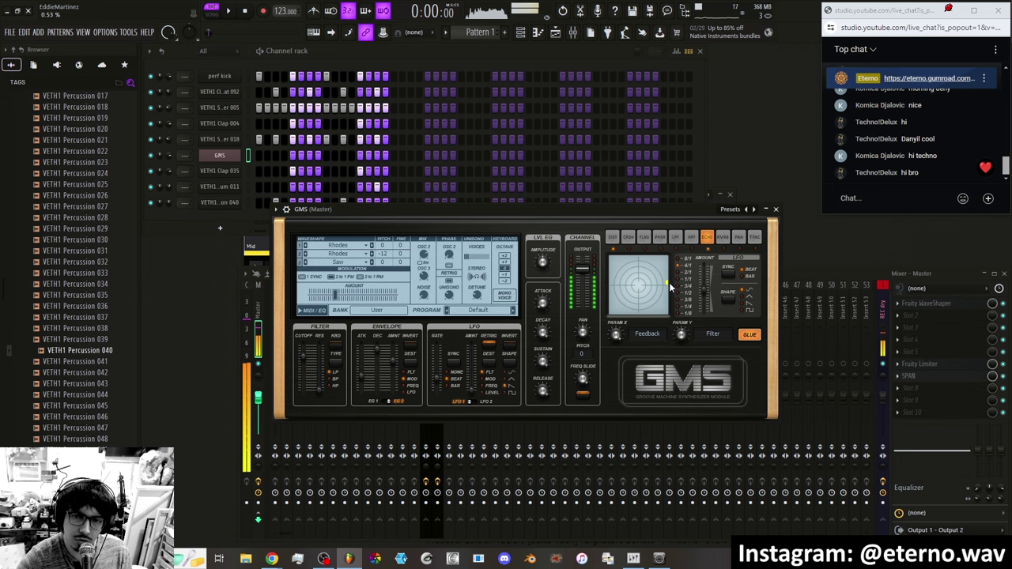
drag(660, 286, 631, 286)
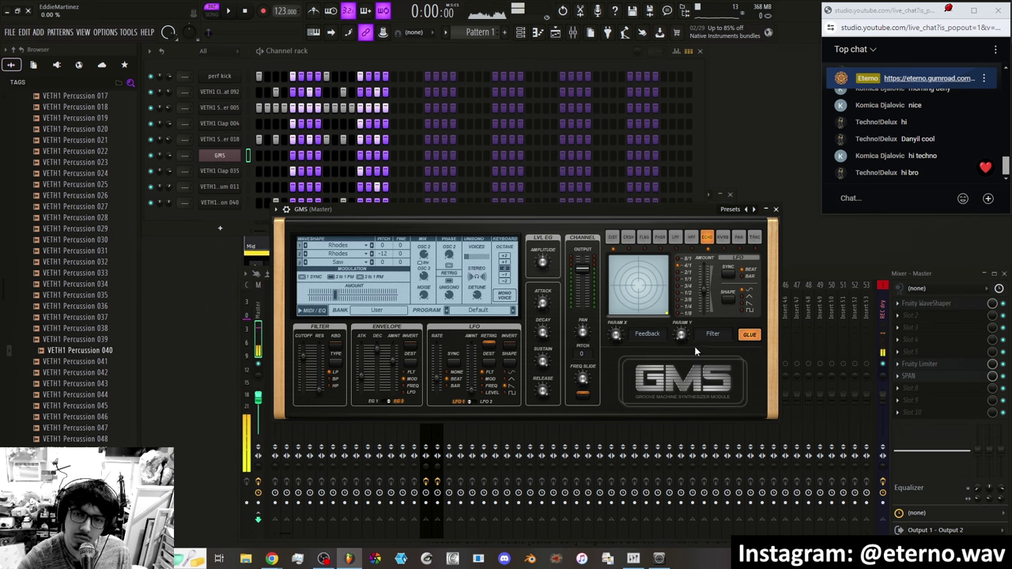
Try the Reverb and Pan effects by moving their XY pad points, leaving Pan's point in the pad's upper-right area.
click(723, 238)
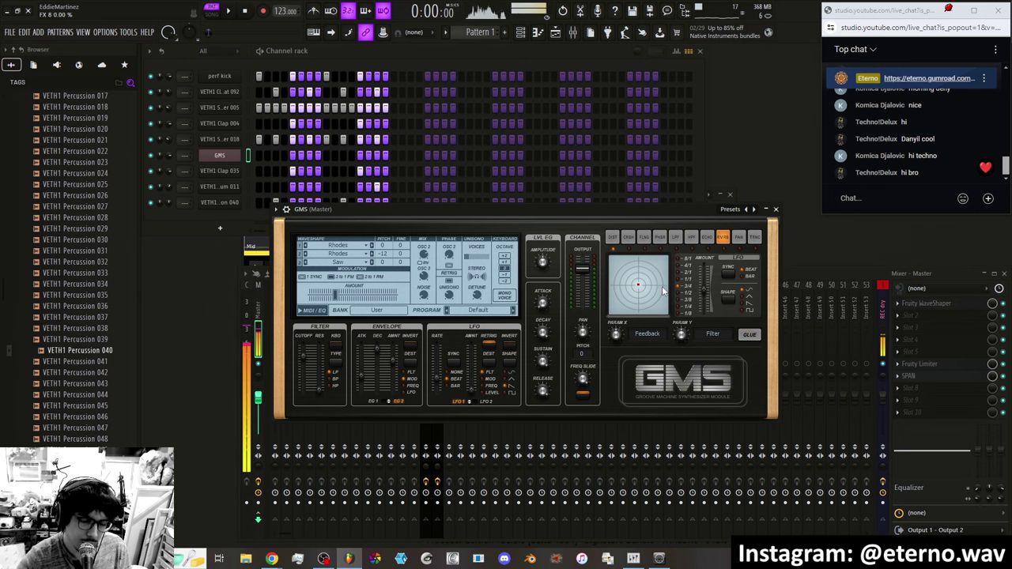
drag(634, 284, 660, 269)
click(738, 237)
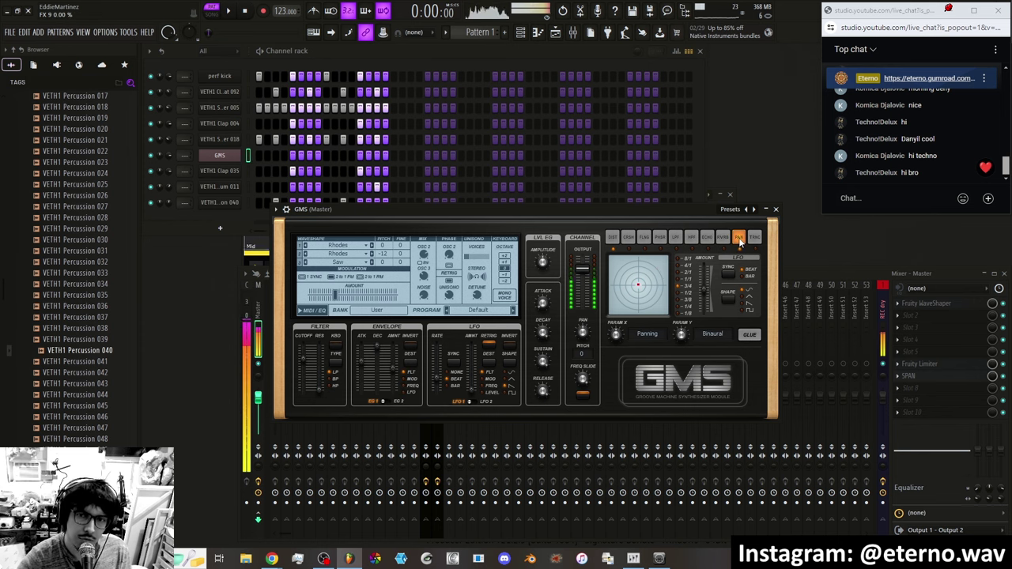
drag(639, 291, 613, 261)
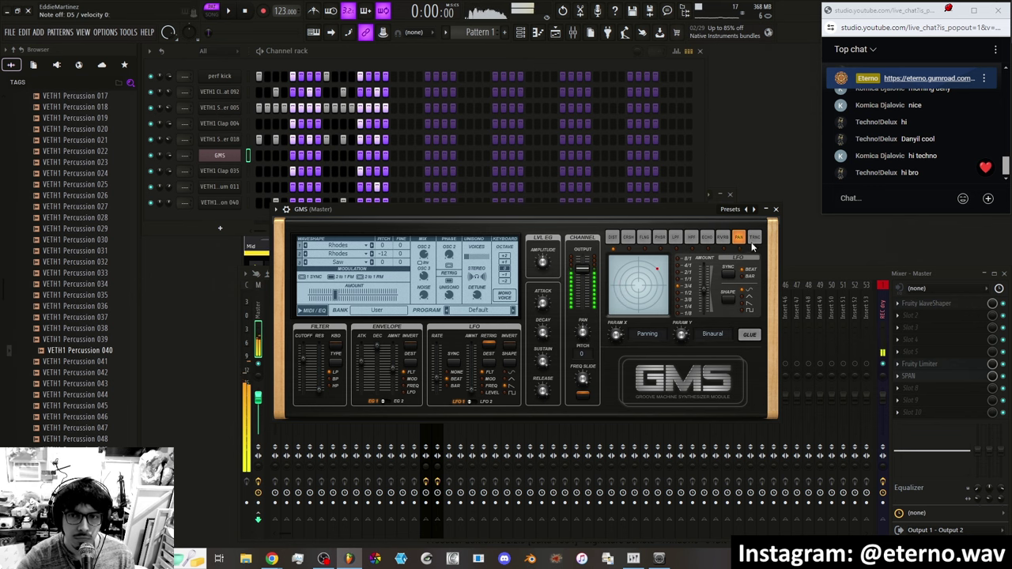
Try the last effect's release and depth on the XY pad with GLUE off and on, ending with GLUE off, and reposition the GMS window.
click(755, 238)
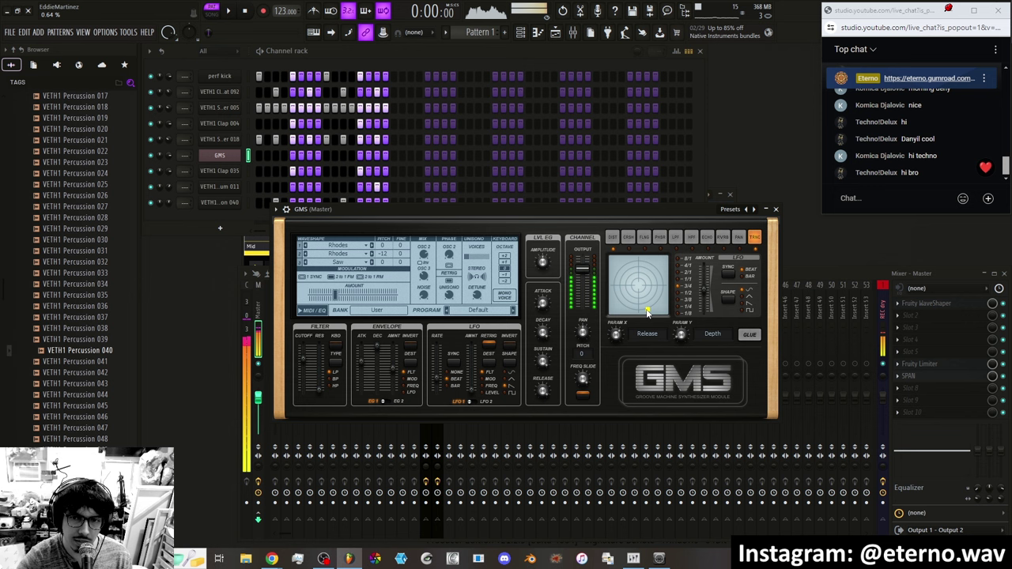
drag(625, 308, 680, 296)
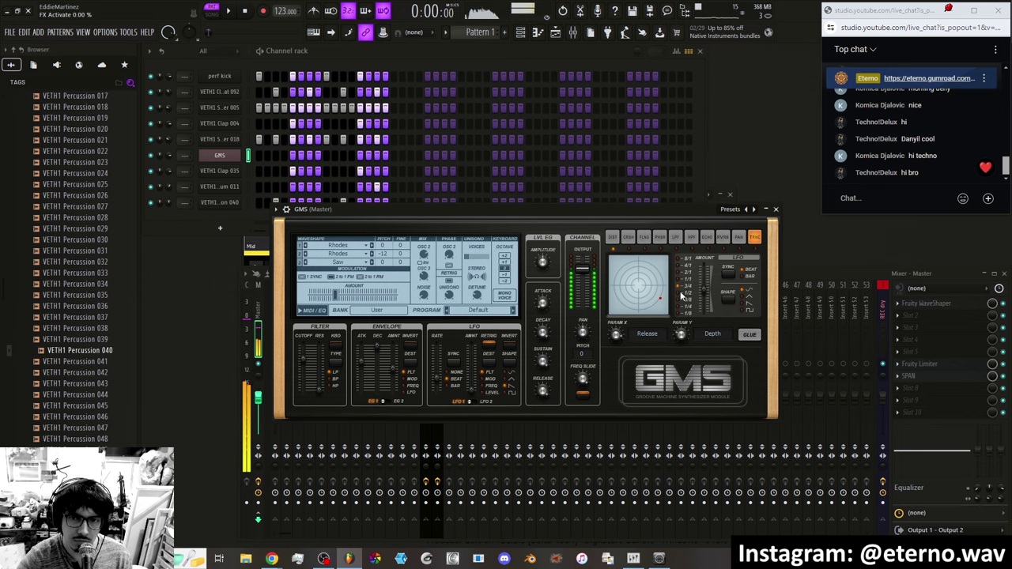
click(746, 333)
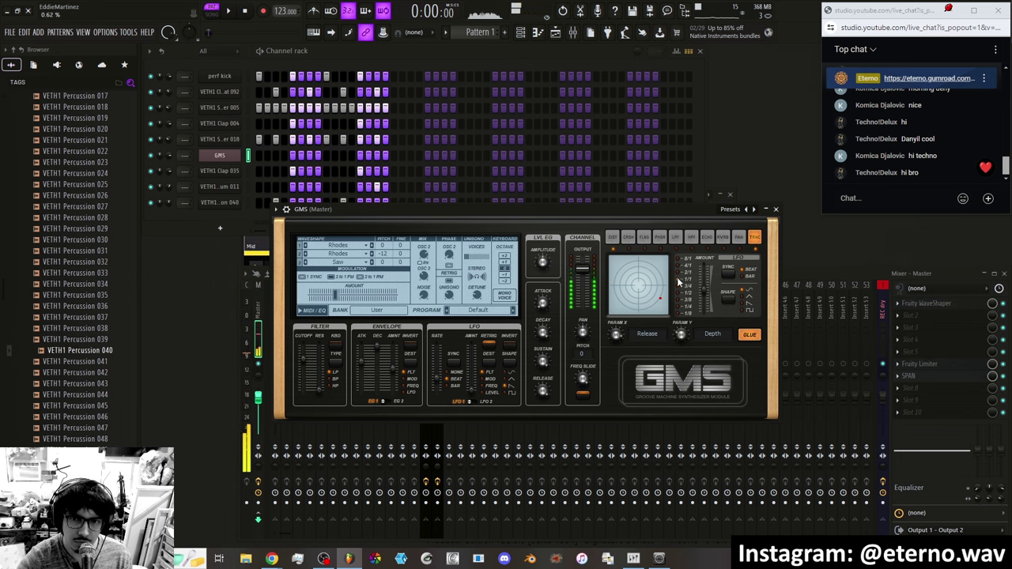
mouse_move(677, 282)
mouse_down()
mouse_move(677, 314)
mouse_move(664, 310)
mouse_move(669, 299)
mouse_move(675, 313)
mouse_move(656, 304)
mouse_move(647, 274)
mouse_move(661, 291)
mouse_up()
click(751, 336)
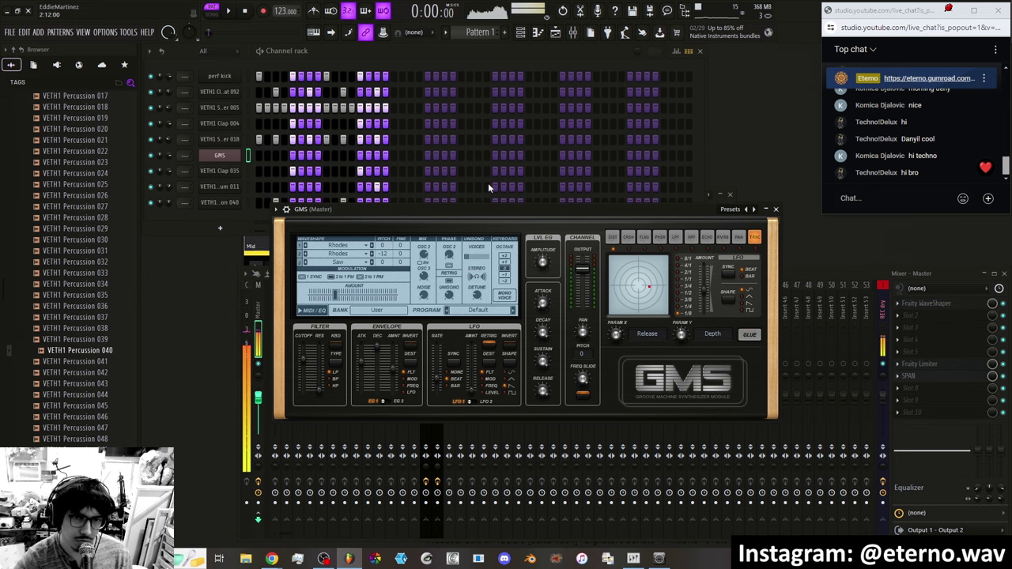
drag(392, 214, 435, 243)
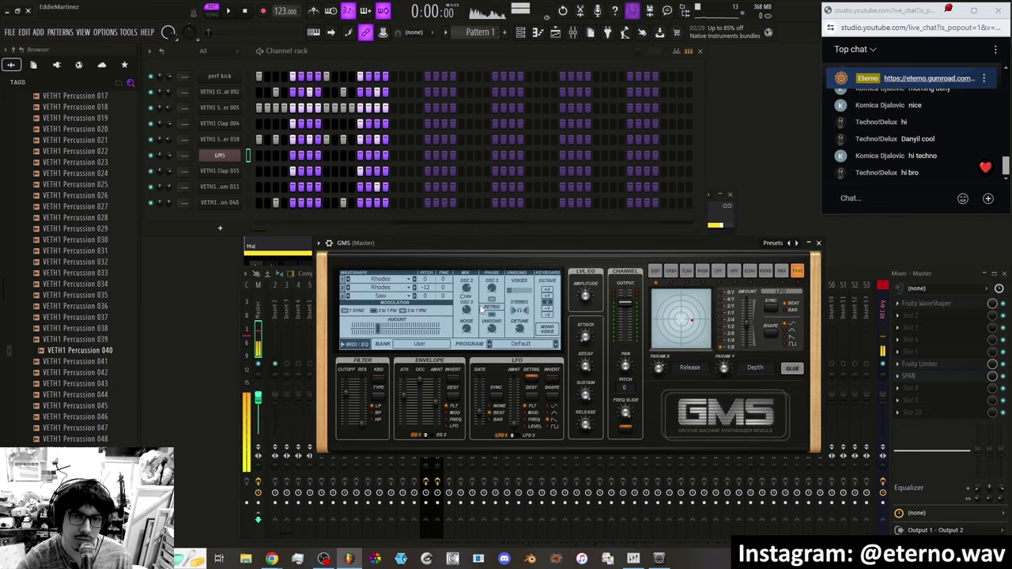